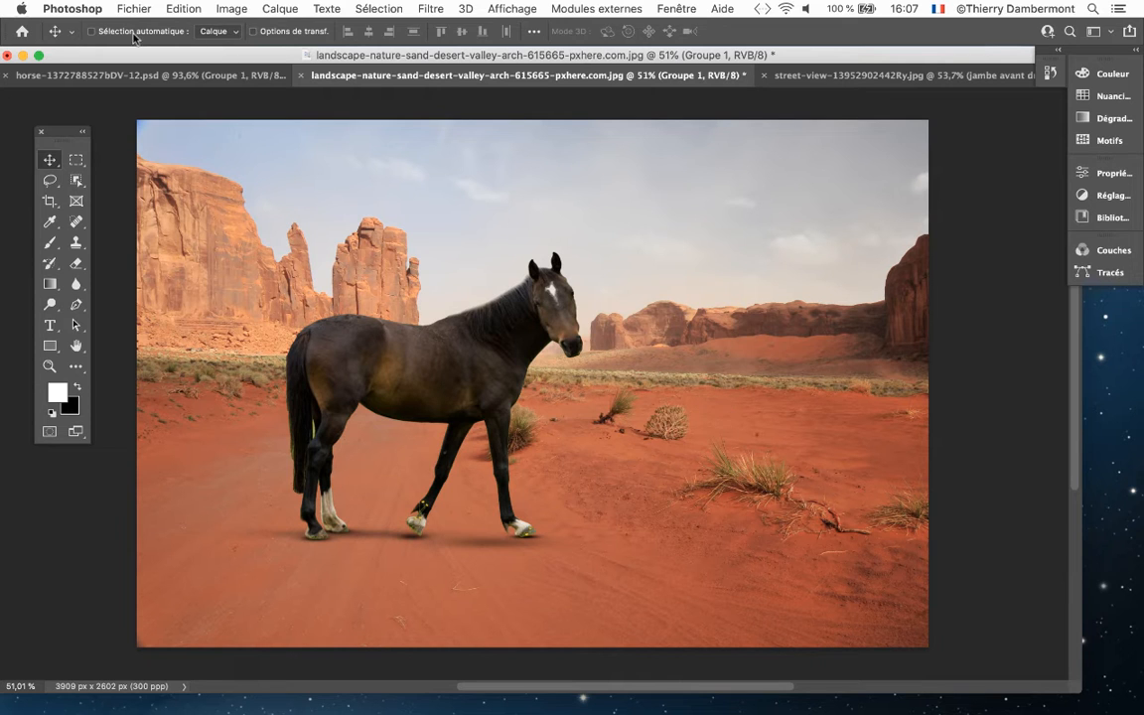
Check the Mac's model year in the system overview and close it
{"action": "left_click", "coordinate": [21, 10]}
{"action": "left_click", "coordinate": [28, 28]}
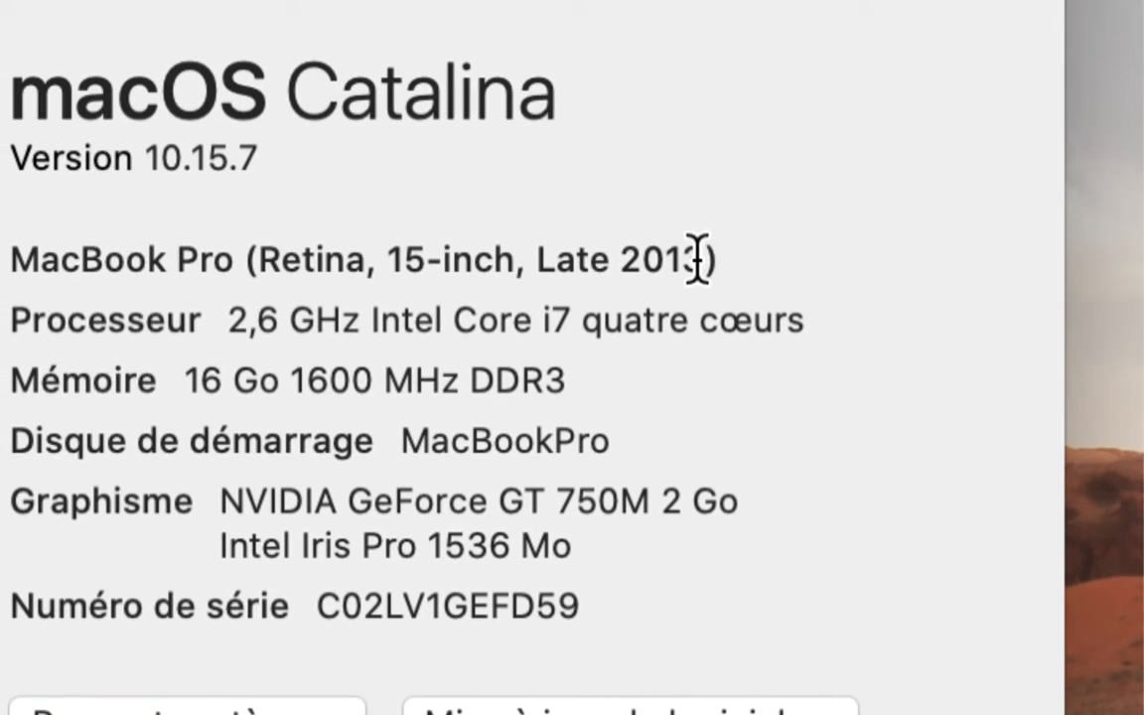
{"action": "left_click_drag", "start_coordinate": [698, 260], "coordinate": [537, 261]}
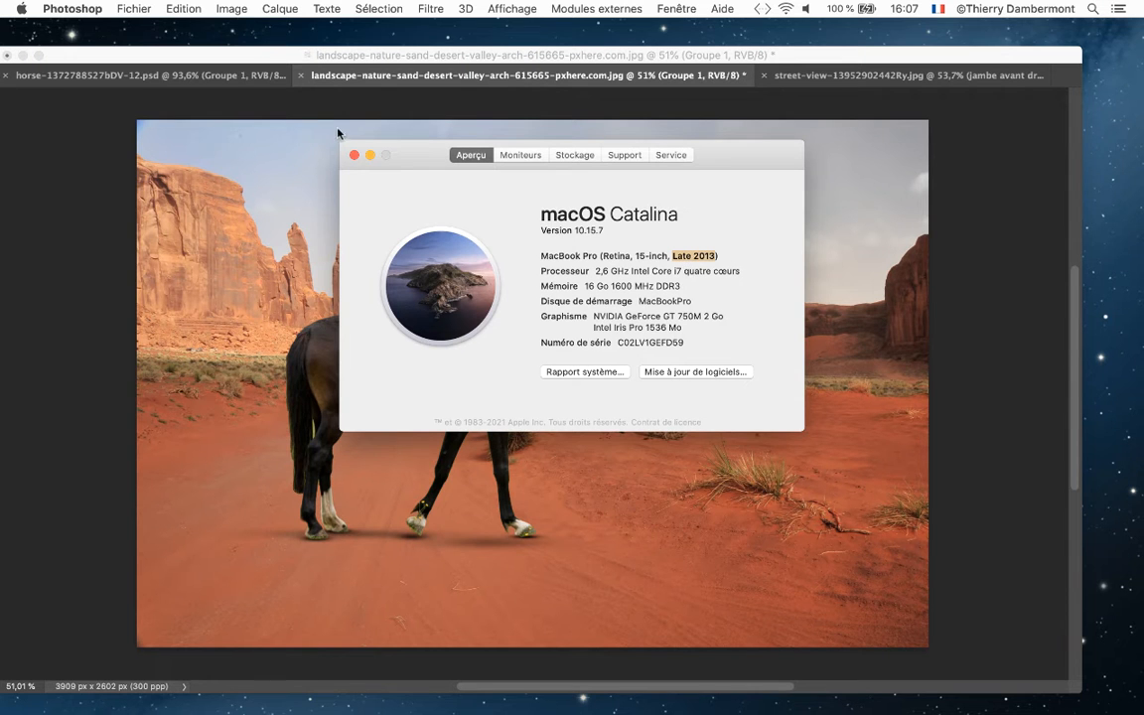
{"action": "left_click", "coordinate": [354, 156]}
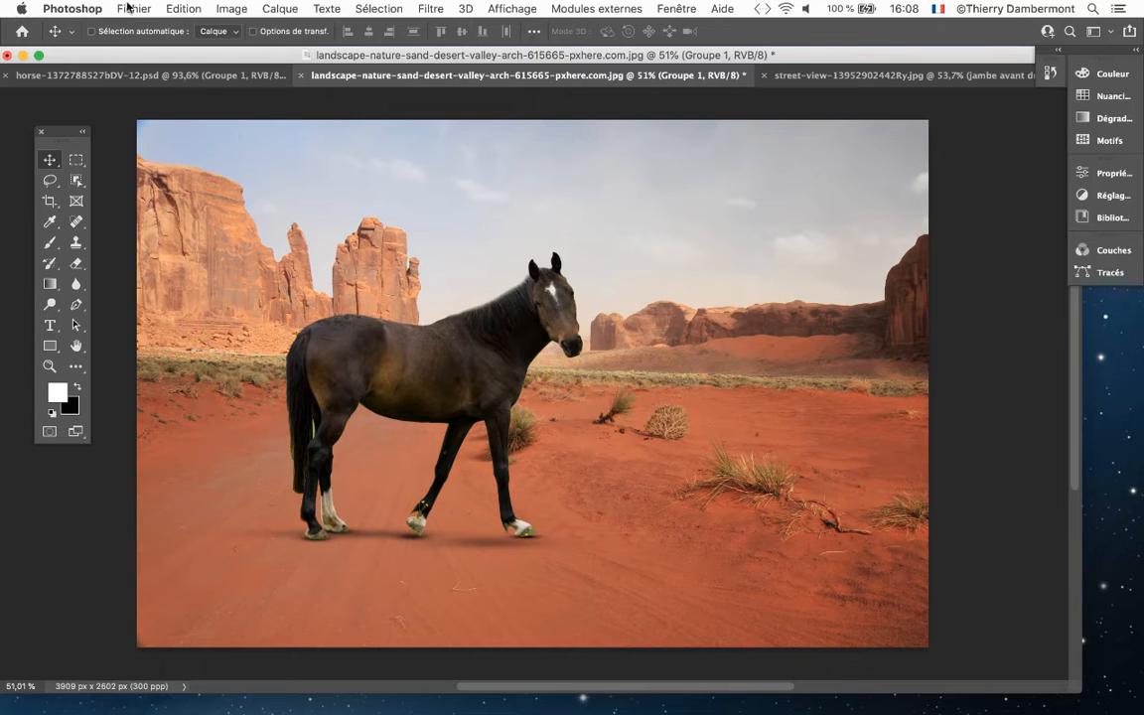
Check the Mac's main graphics card and its memory in the system overview and close it
{"action": "left_click", "coordinate": [19, 9]}
{"action": "left_click", "coordinate": [32, 28]}
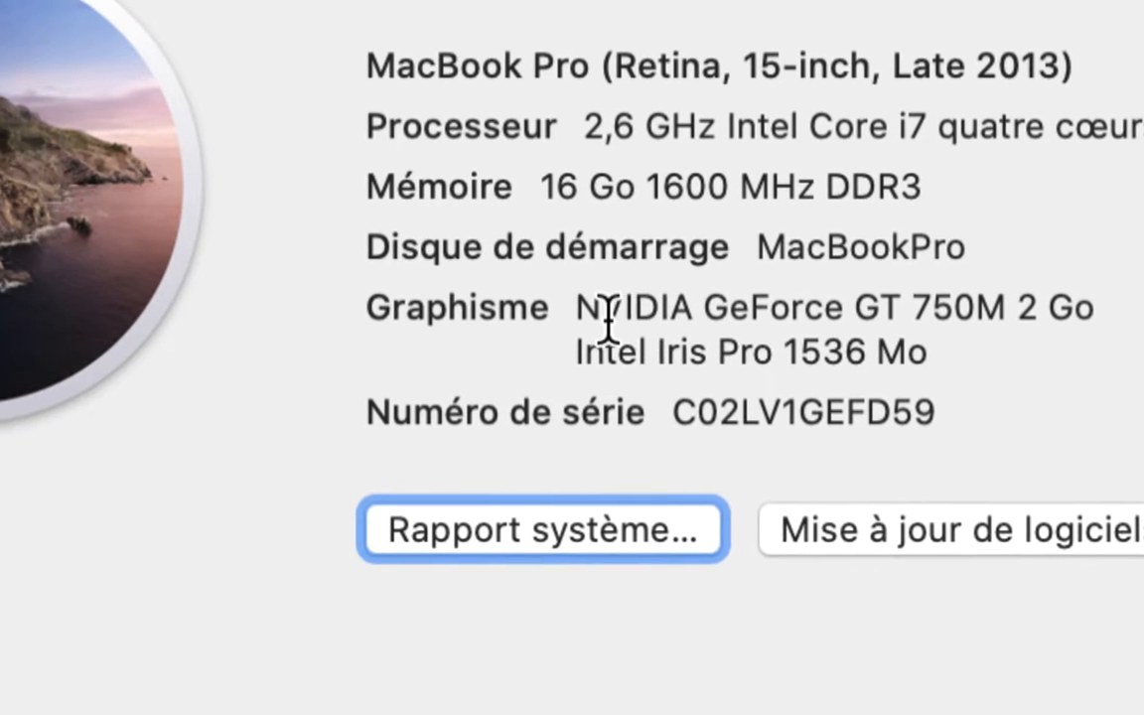
{"action": "left_click_drag", "start_coordinate": [581, 312], "coordinate": [1085, 320]}
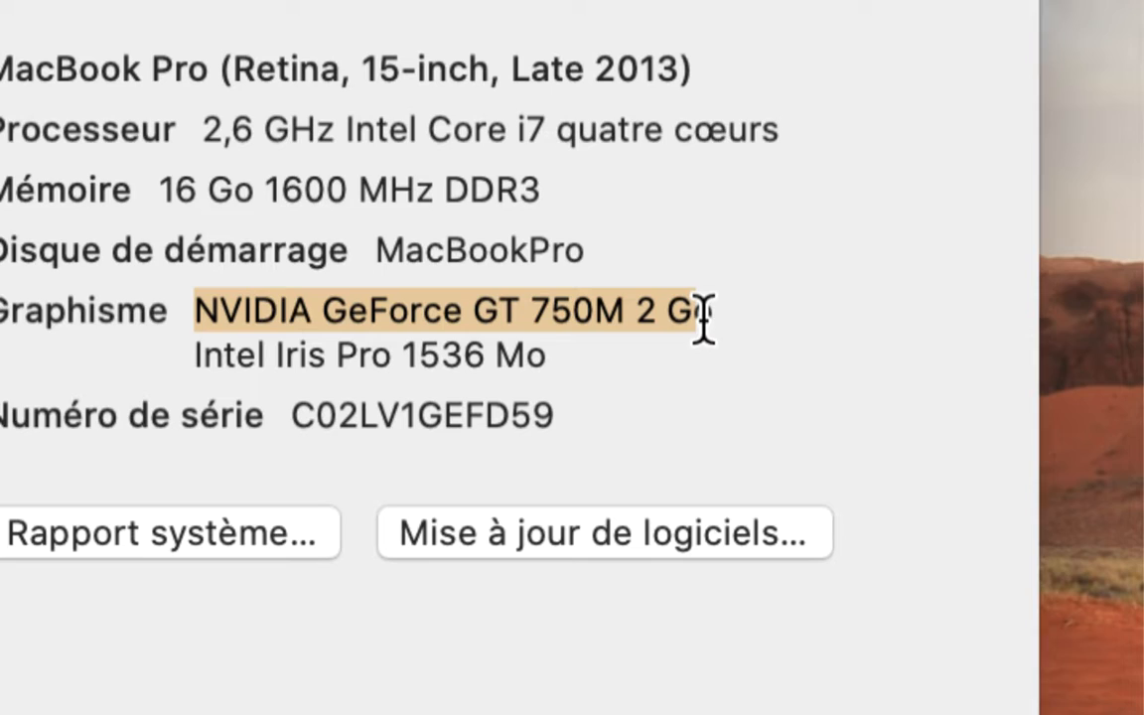
{"action": "left_click_drag", "start_coordinate": [703, 318], "coordinate": [684, 326]}
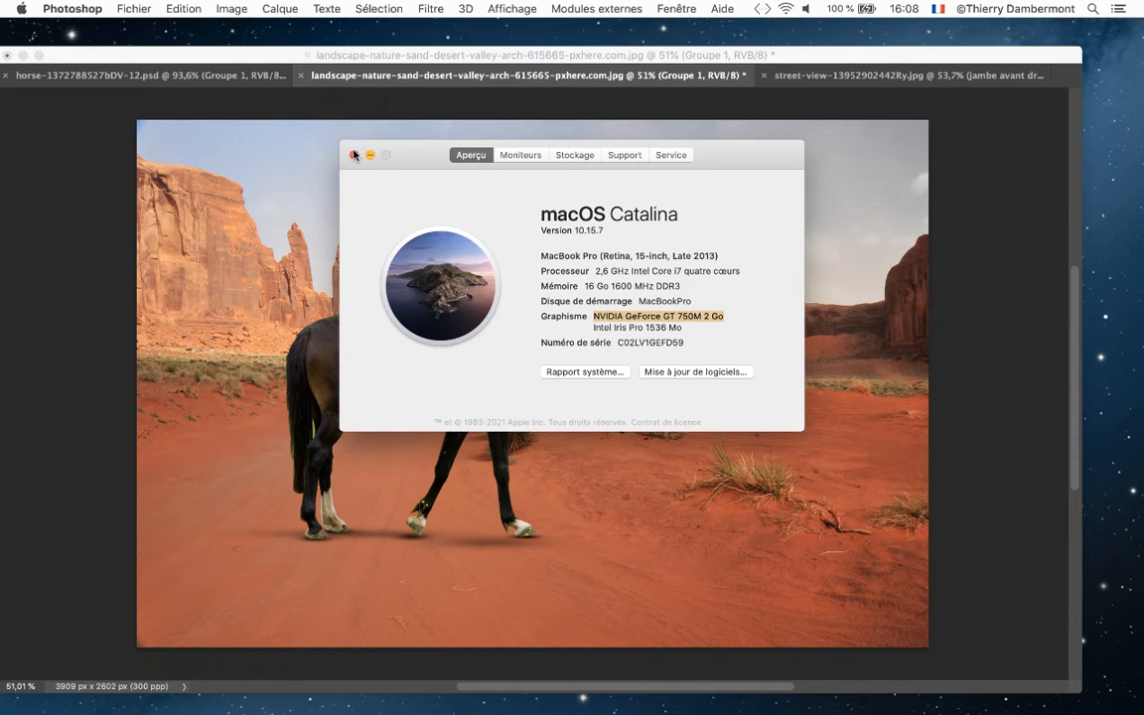
{"action": "left_click", "coordinate": [354, 154]}
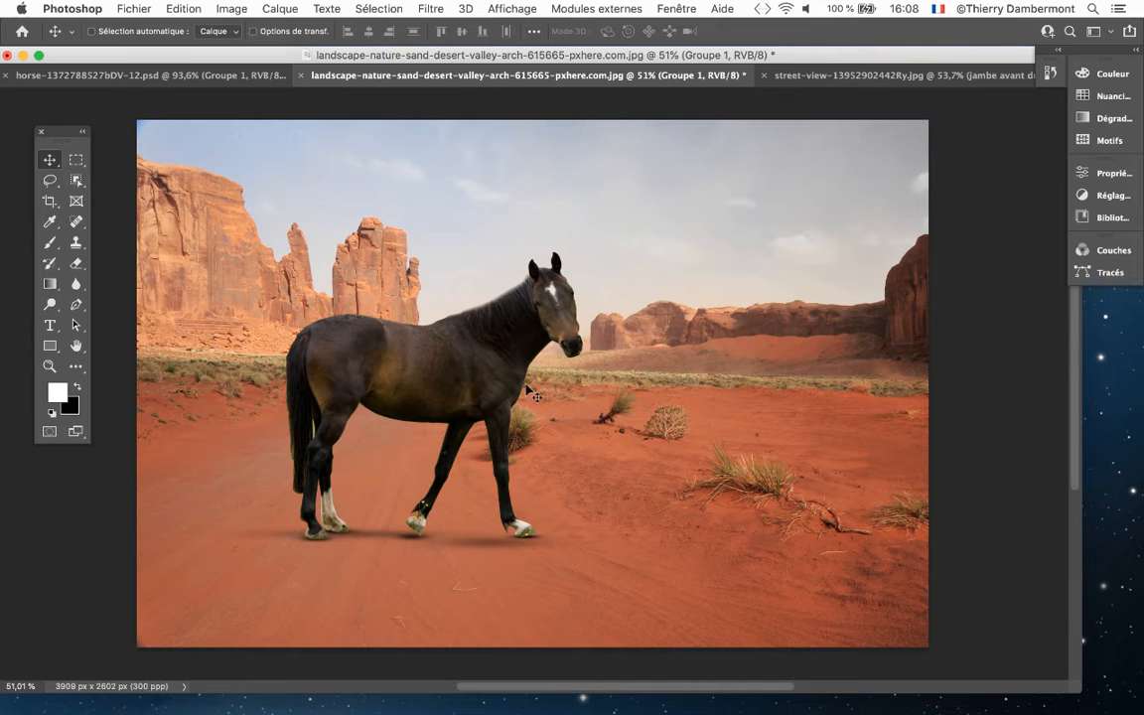
Bring up the file-opening dialog and show the contents of the "début détourage" folder as icons
{"action": "key", "text": "super+Tab"}
{"action": "key", "text": "super+Tab"}
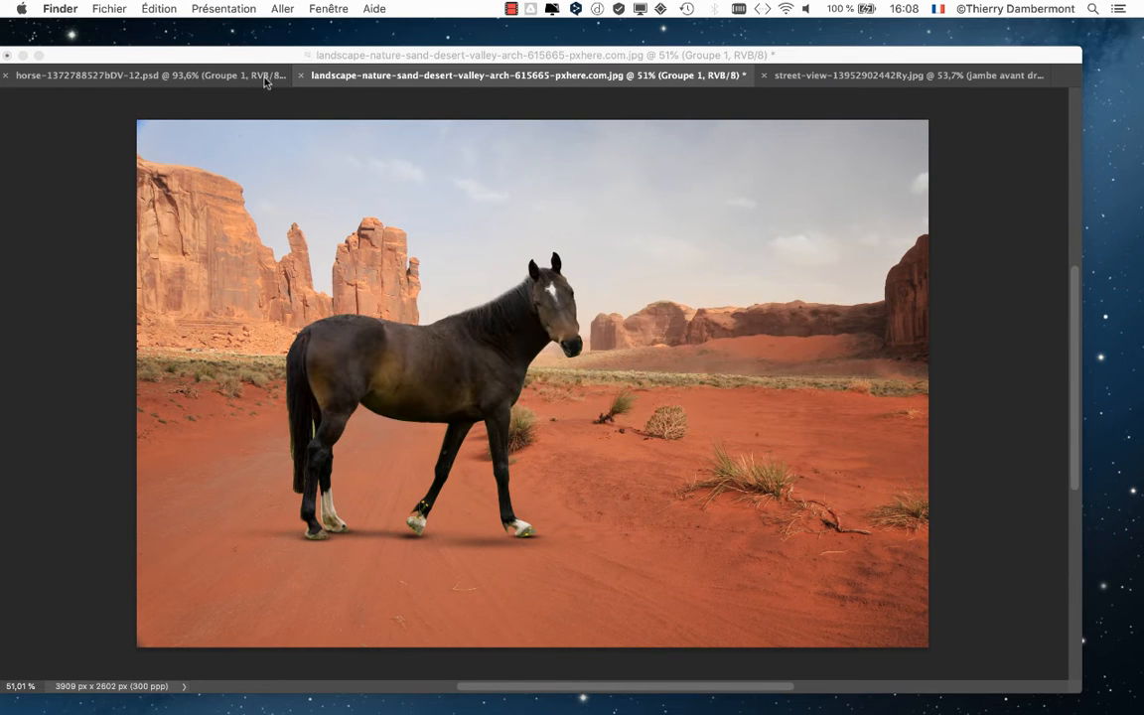
{"action": "left_click", "coordinate": [144, 45]}
{"action": "left_click", "coordinate": [133, 8]}
{"action": "left_click", "coordinate": [144, 41]}
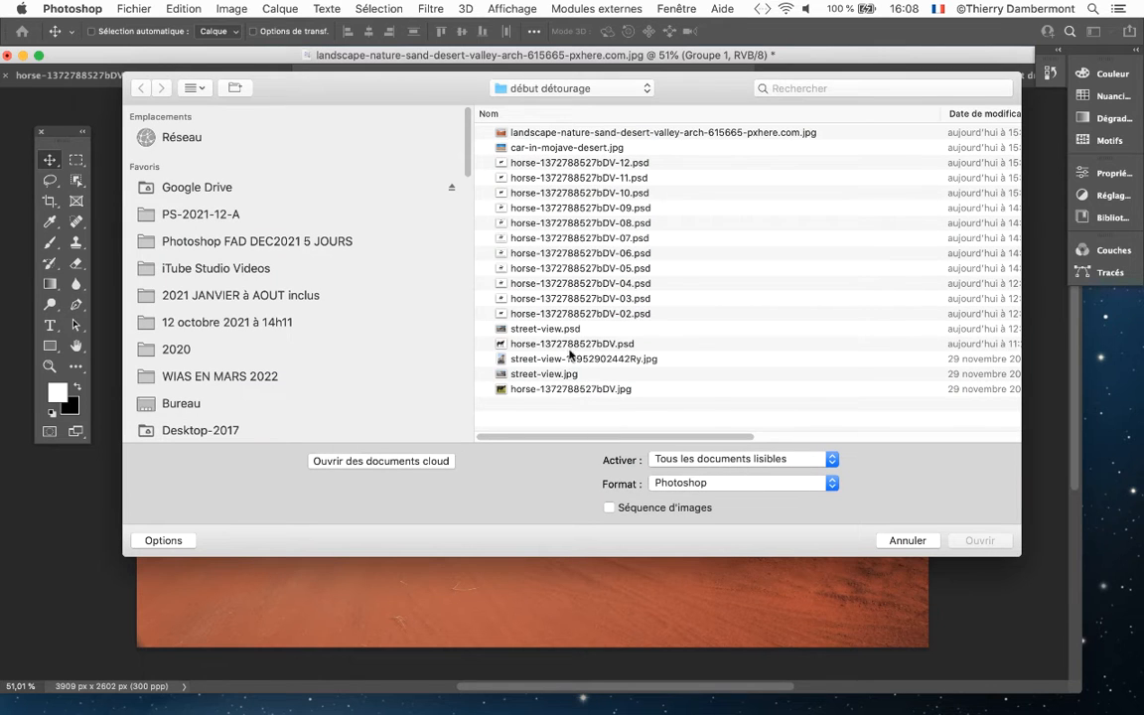
{"action": "left_click", "coordinate": [532, 149]}
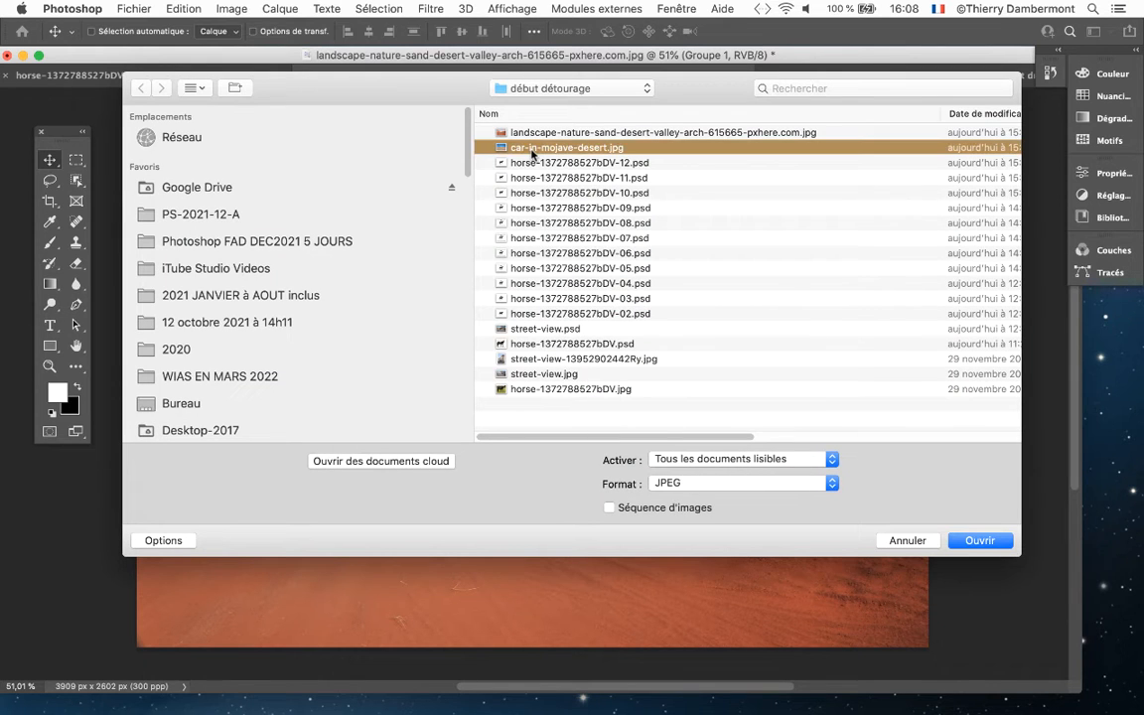
{"action": "left_click", "coordinate": [193, 89]}
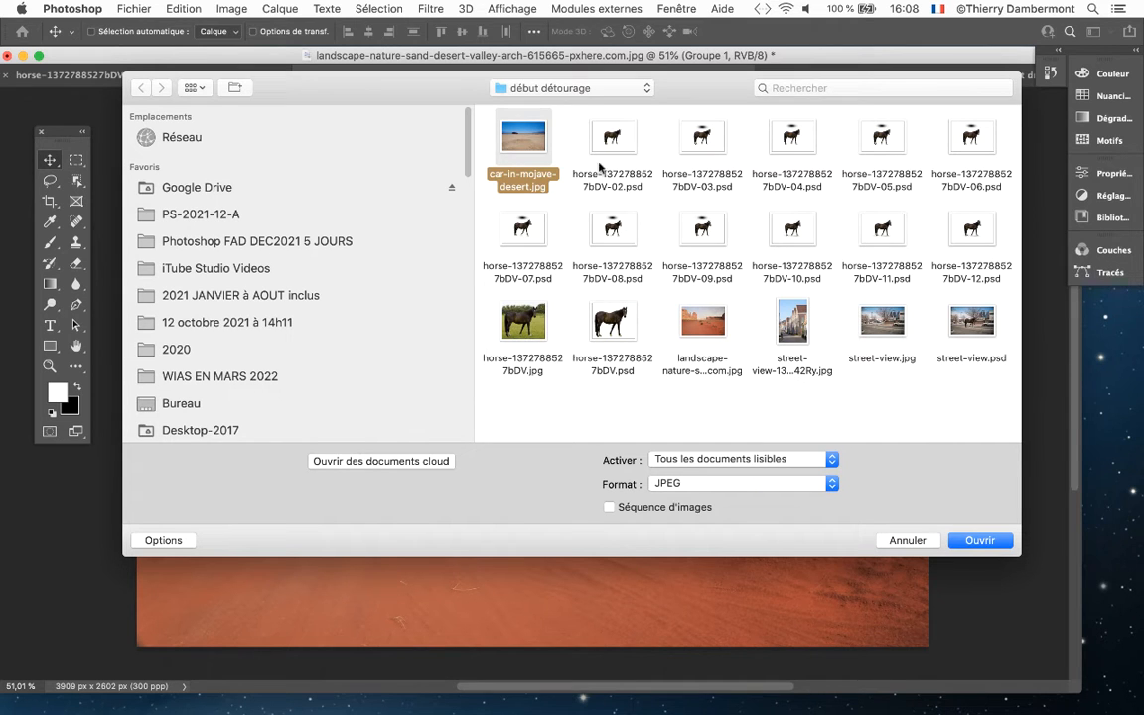
Browse up to the "Les docs de départ (93,1 mégas)" folder in list view and collapse the Exercice 11 folder
{"action": "left_click", "coordinate": [505, 89]}
{"action": "left_click", "coordinate": [559, 105]}
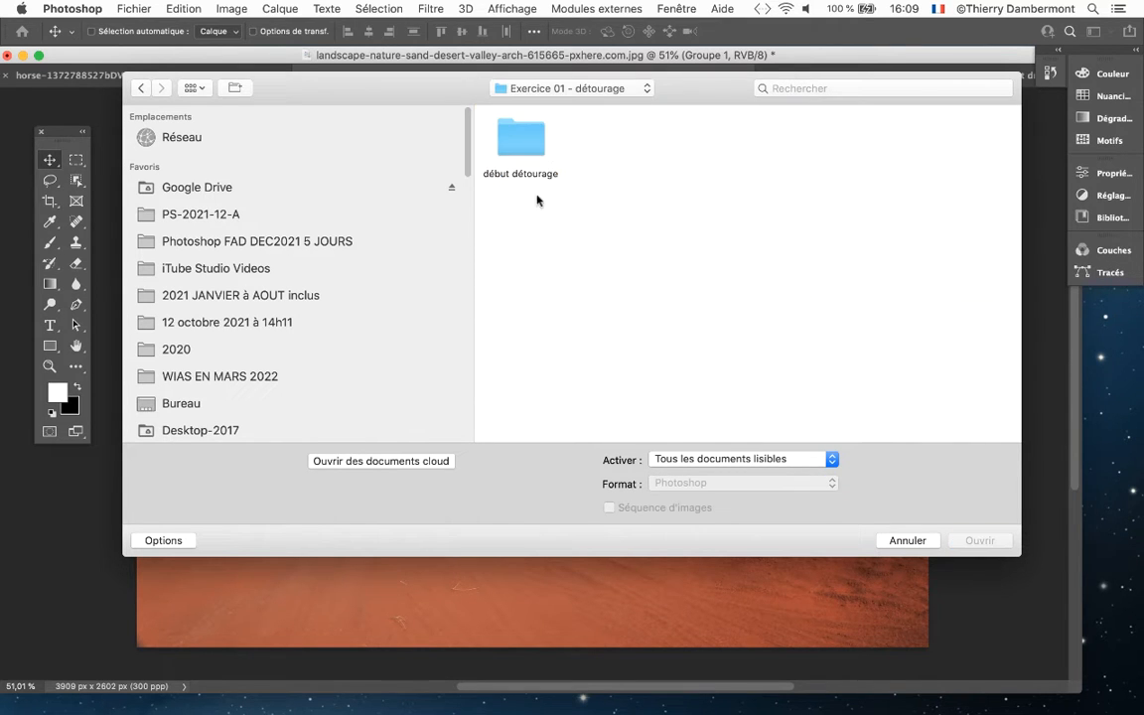
{"action": "left_click", "coordinate": [198, 89]}
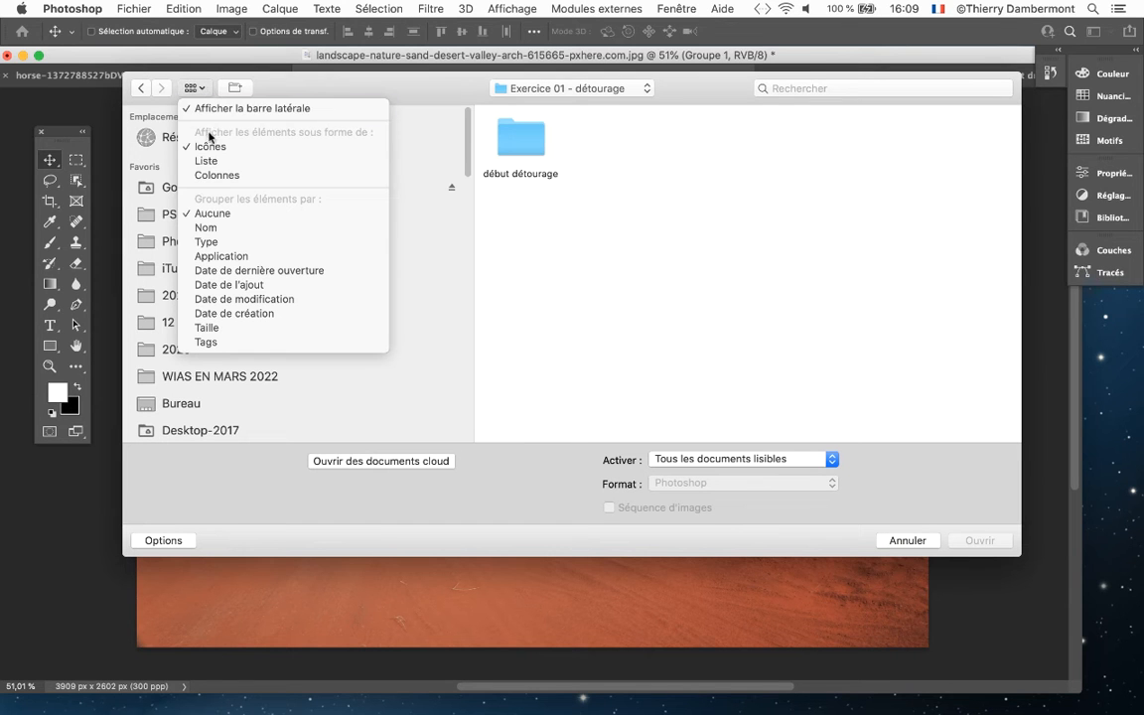
{"action": "left_click", "coordinate": [217, 161]}
{"action": "left_click", "coordinate": [530, 88]}
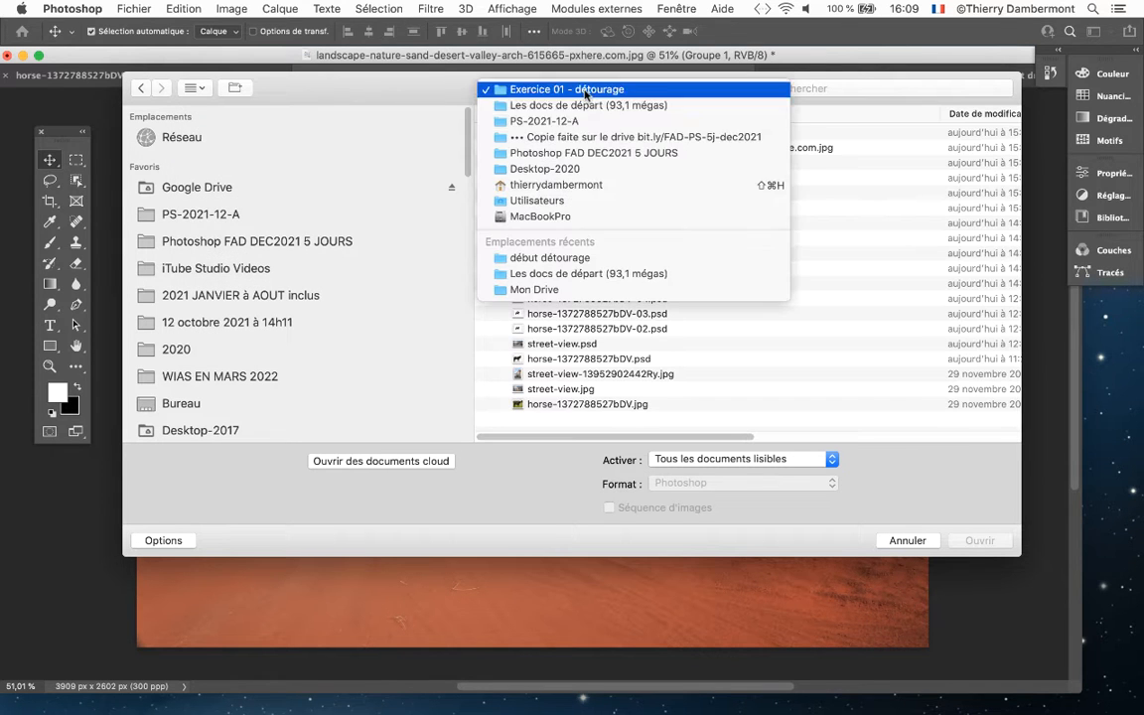
{"action": "left_click", "coordinate": [532, 104]}
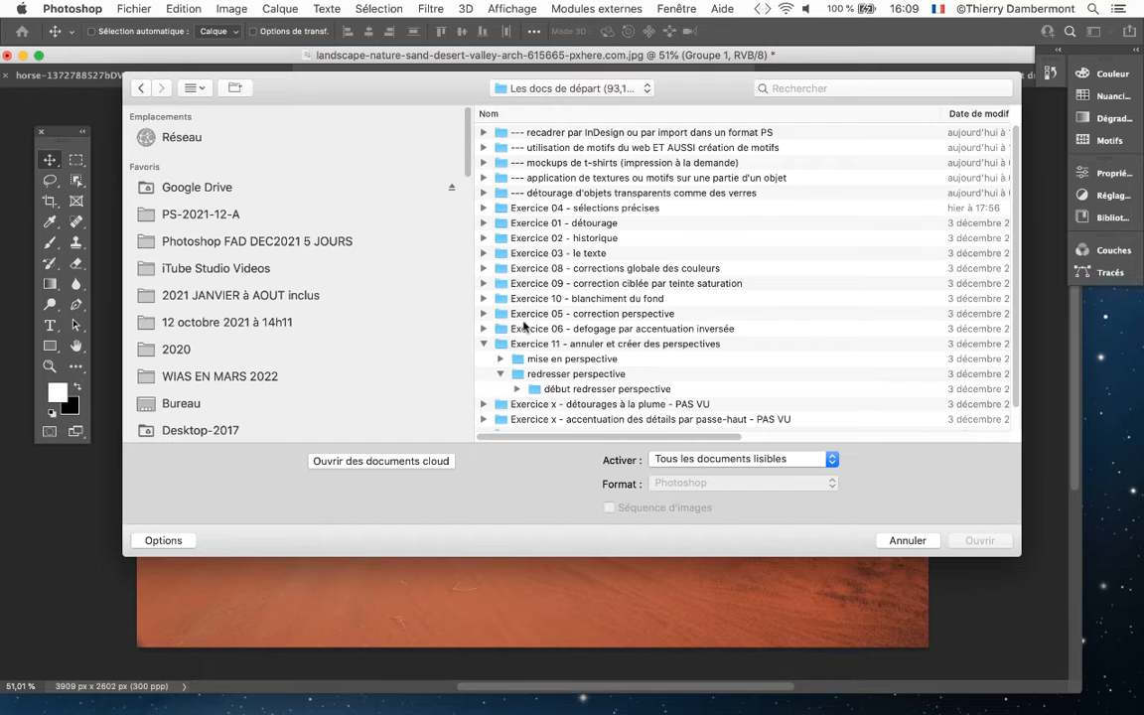
{"action": "left_click", "coordinate": [483, 345]}
{"action": "left_click", "coordinate": [482, 345]}
{"action": "left_click", "coordinate": [483, 343]}
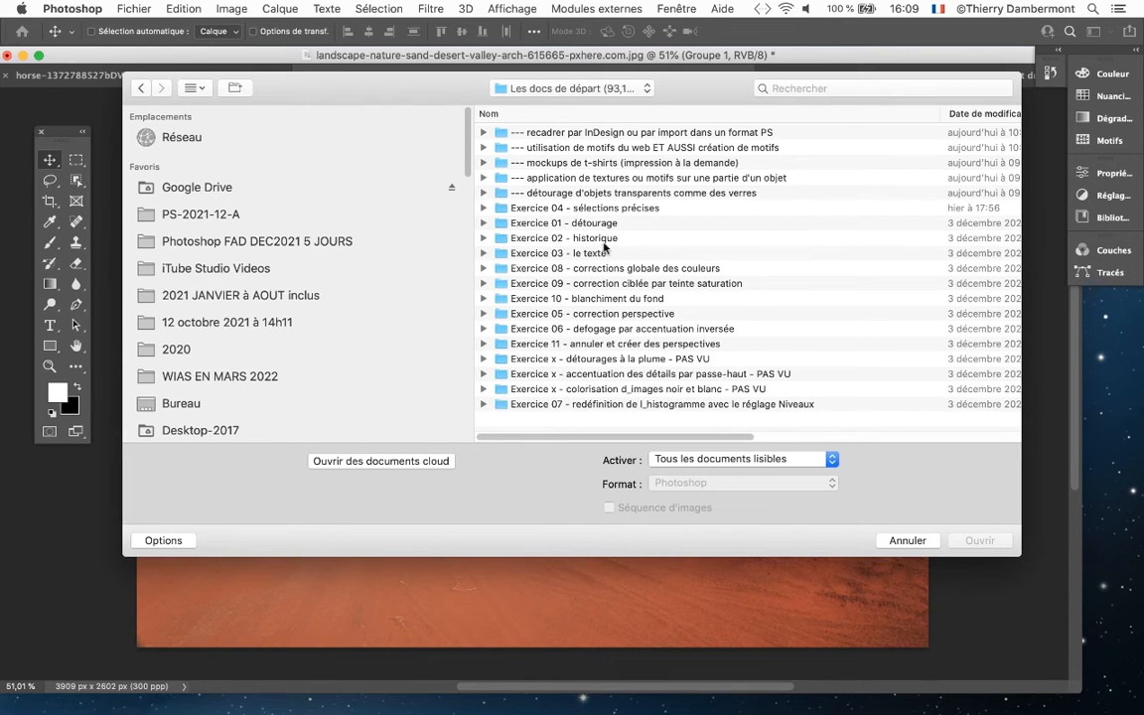
{"action": "left_click", "coordinate": [482, 208]}
{"action": "left_click", "coordinate": [513, 239]}
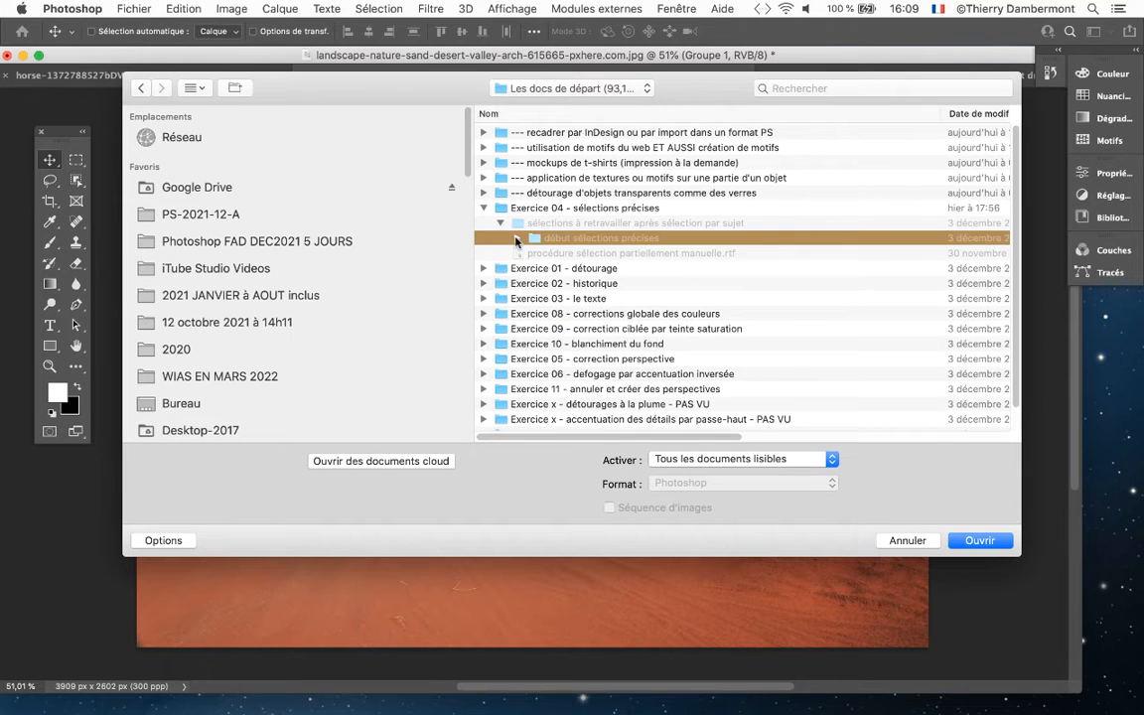
{"action": "left_click", "coordinate": [516, 239]}
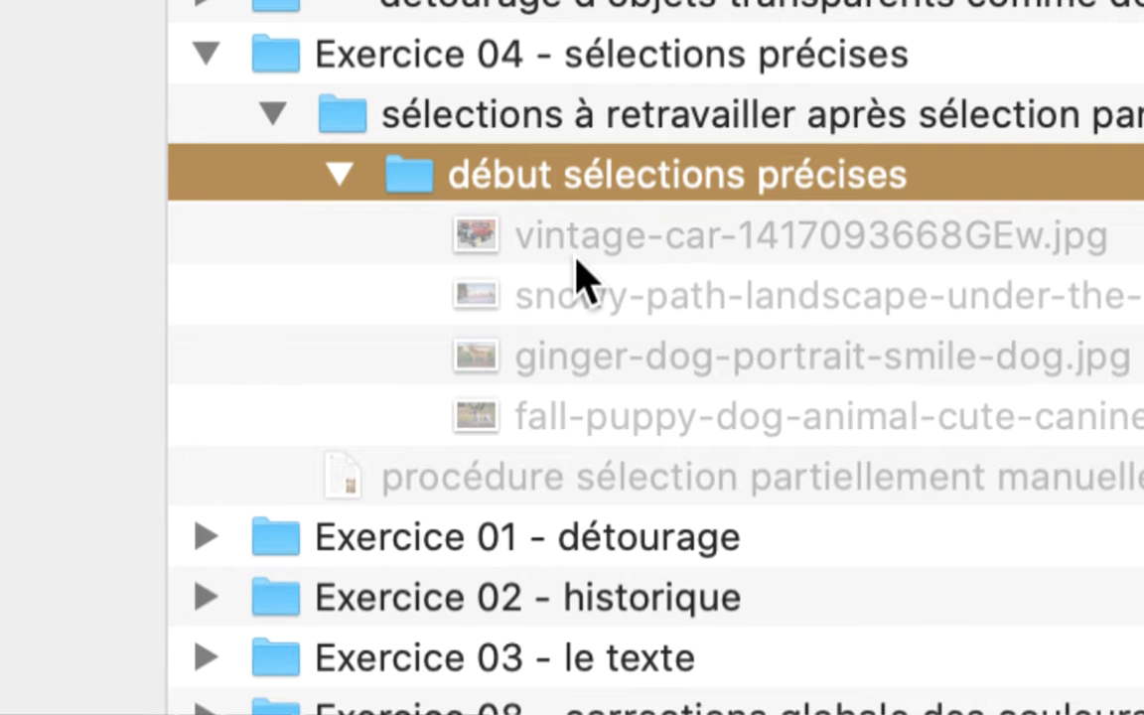
{"action": "left_click", "coordinate": [577, 239]}
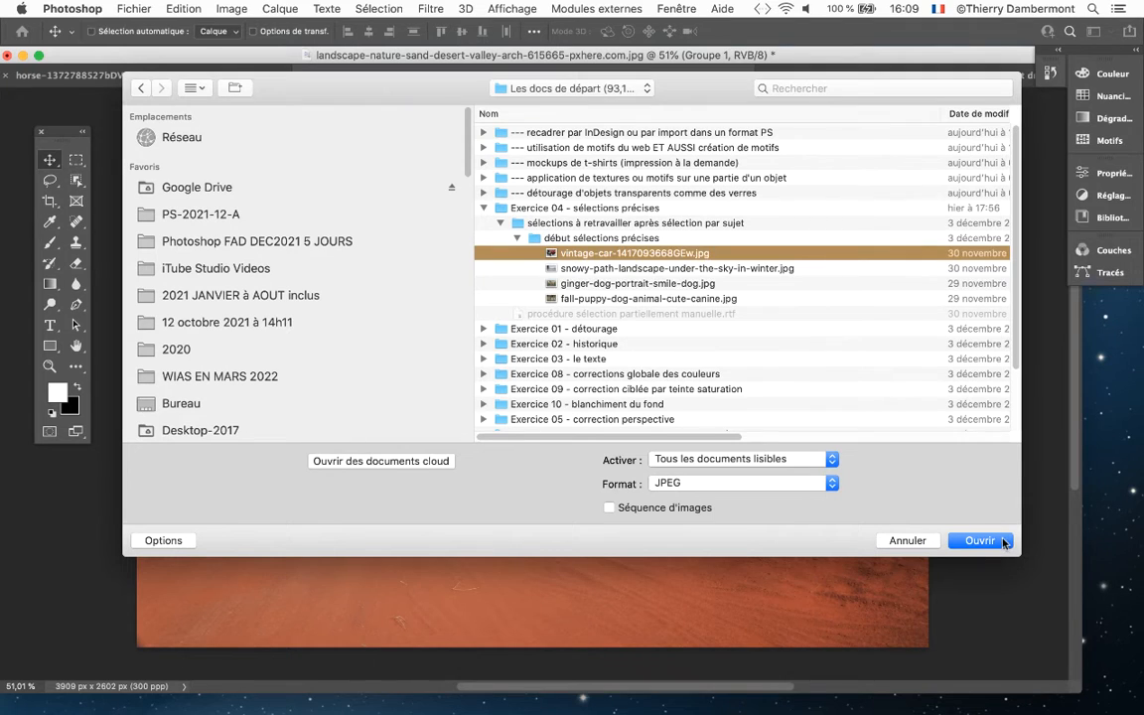
{"action": "left_click", "coordinate": [975, 539]}
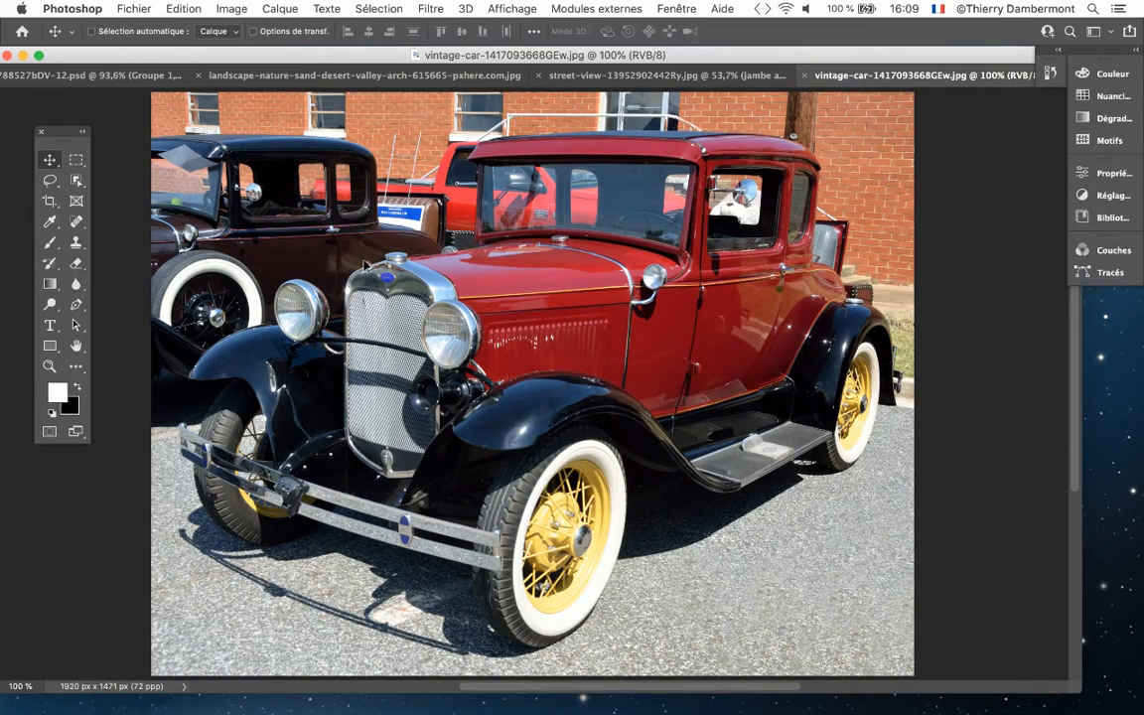
Examine the pixel detail of the Ford badge and the edge between the chrome grille and red hood at high magnification
{"action": "scroll", "coordinate": [368, 265], "scroll_direction": "up", "scroll_amount": 5}
{"action": "scroll", "coordinate": [546, 362], "scroll_direction": "up", "scroll_amount": 10}
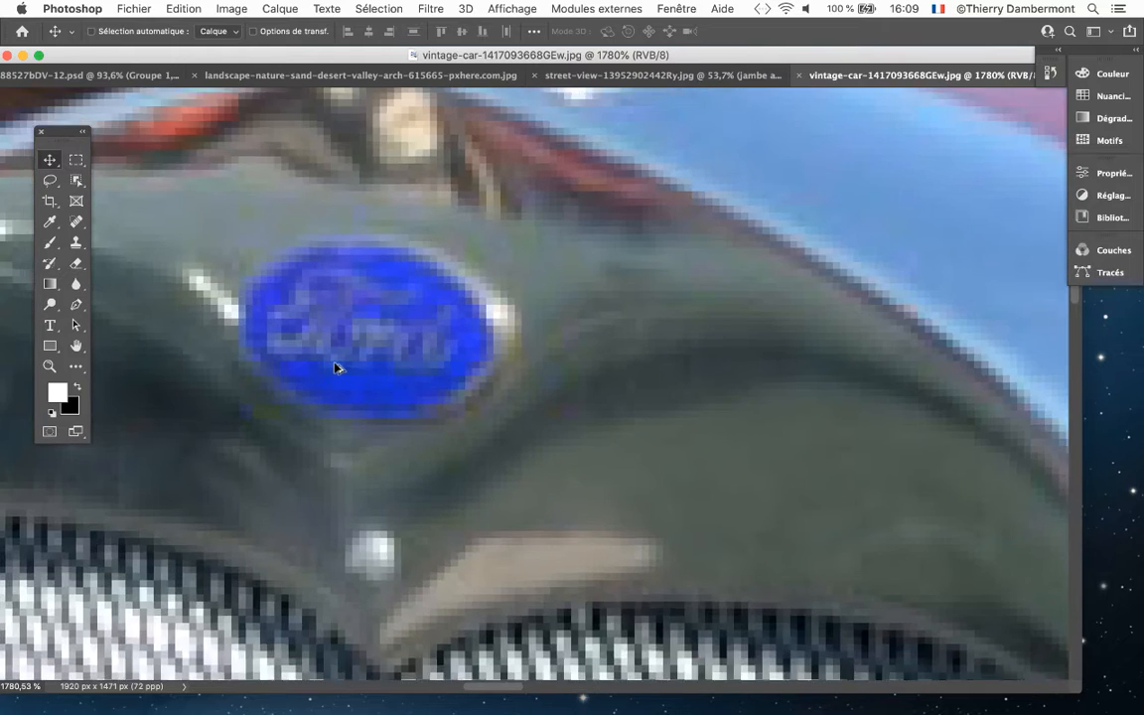
{"action": "scroll", "coordinate": [593, 238], "scroll_direction": "down", "scroll_amount": 2}
{"action": "scroll", "coordinate": [393, 317], "scroll_direction": "up", "scroll_amount": 3}
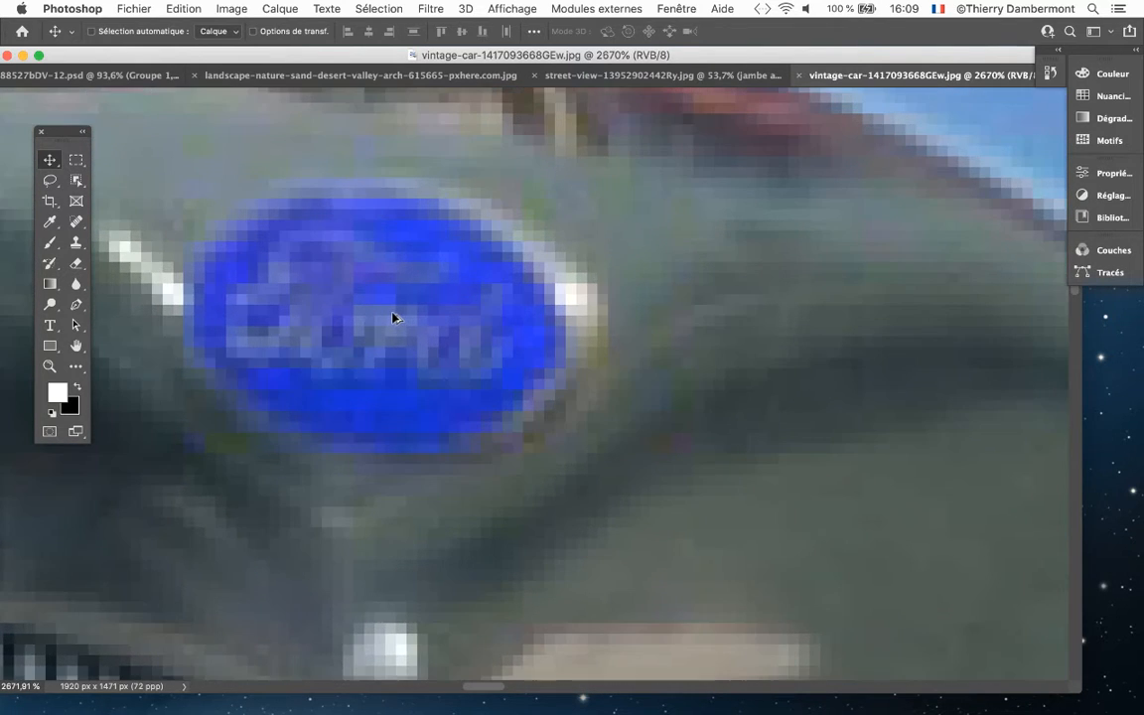
{"action": "scroll", "coordinate": [393, 317], "scroll_direction": "down", "scroll_amount": 4}
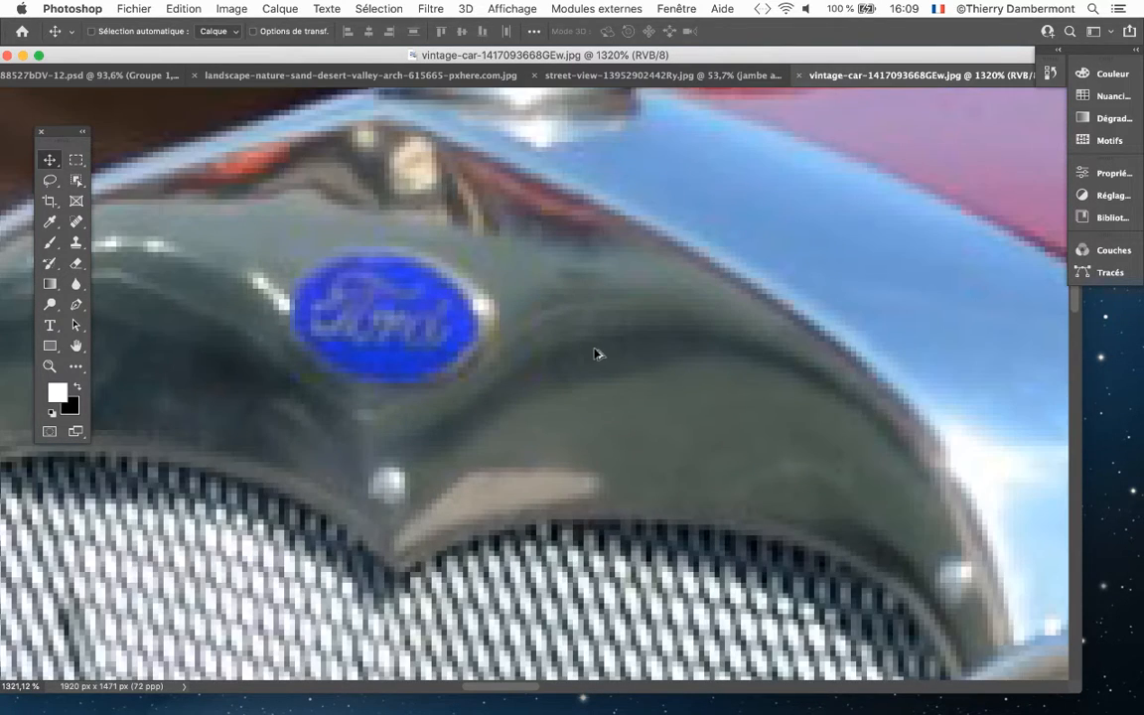
{"action": "scroll", "coordinate": [596, 353], "scroll_direction": "down", "scroll_amount": 1}
{"action": "left_click_drag", "start_coordinate": [919, 366], "coordinate": [495, 457]}
{"action": "left_click_drag", "start_coordinate": [718, 411], "coordinate": [523, 466]}
{"action": "left_click_drag", "start_coordinate": [692, 434], "coordinate": [852, 200]}
{"action": "left_click_drag", "start_coordinate": [842, 299], "coordinate": [589, 515]}
{"action": "scroll", "coordinate": [359, 412], "scroll_direction": "up", "scroll_amount": 3}
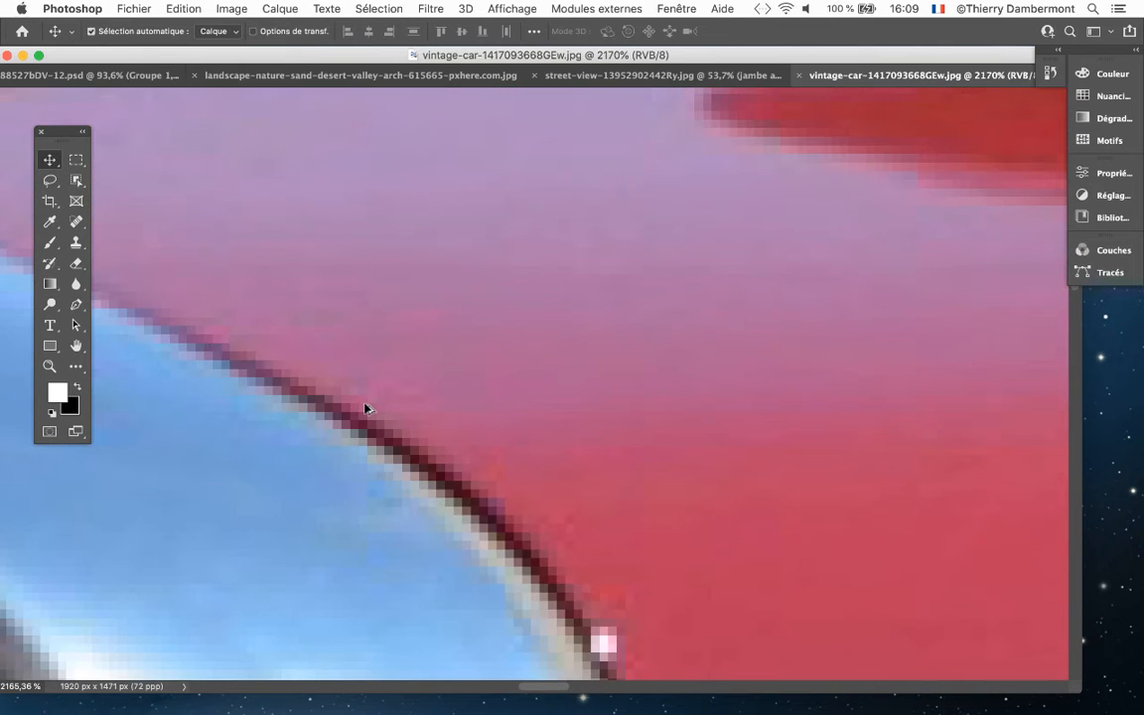
{"action": "scroll", "coordinate": [362, 402], "scroll_direction": "down", "scroll_amount": 3}
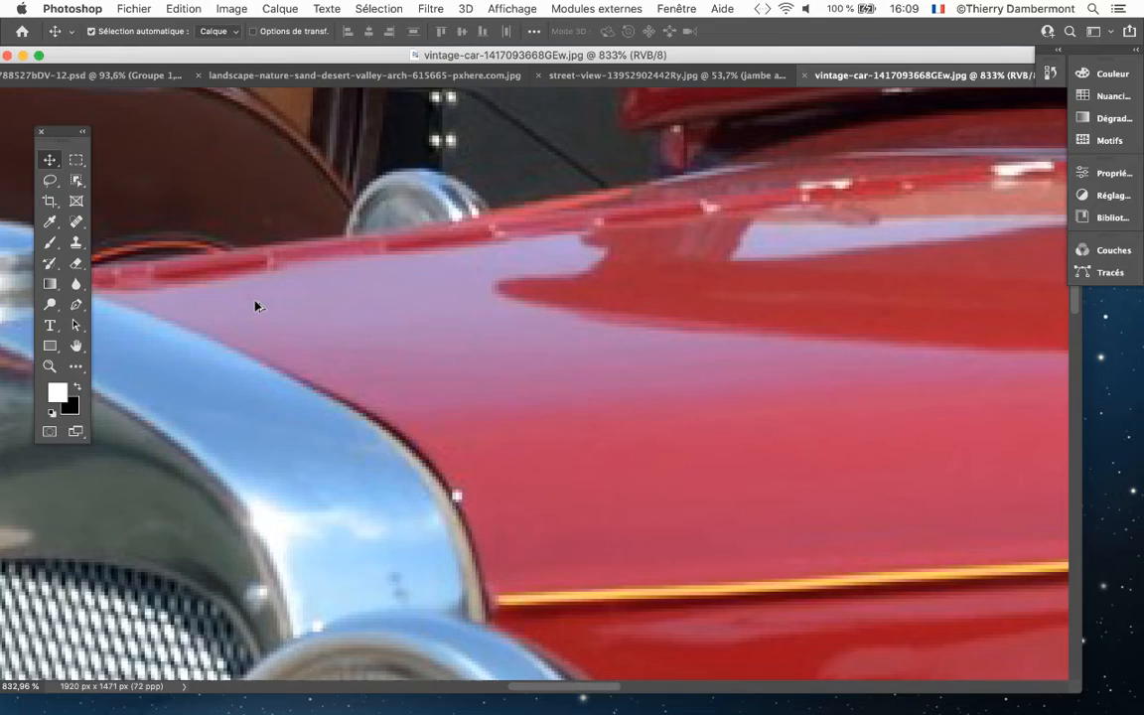
{"action": "scroll", "coordinate": [325, 353], "scroll_direction": "down", "scroll_amount": 4}
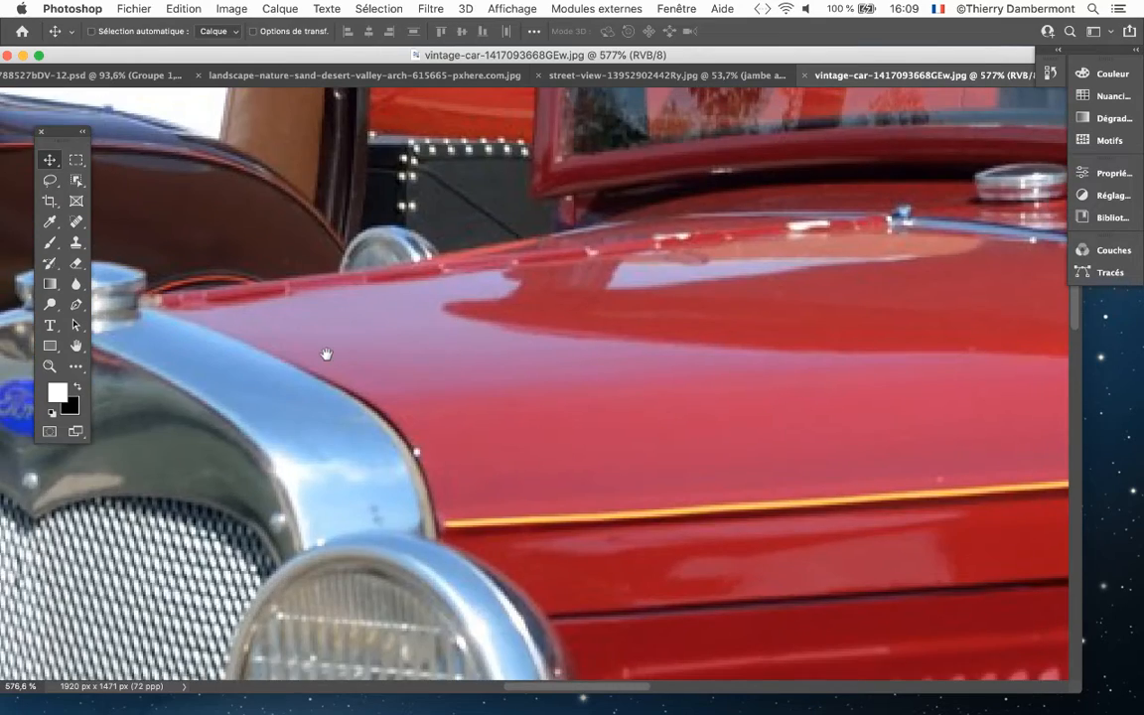
{"action": "left_click_drag", "start_coordinate": [327, 354], "coordinate": [571, 233]}
Set the car photo's linked width and height to 300% in the image size settings
{"action": "left_click", "coordinate": [231, 9]}
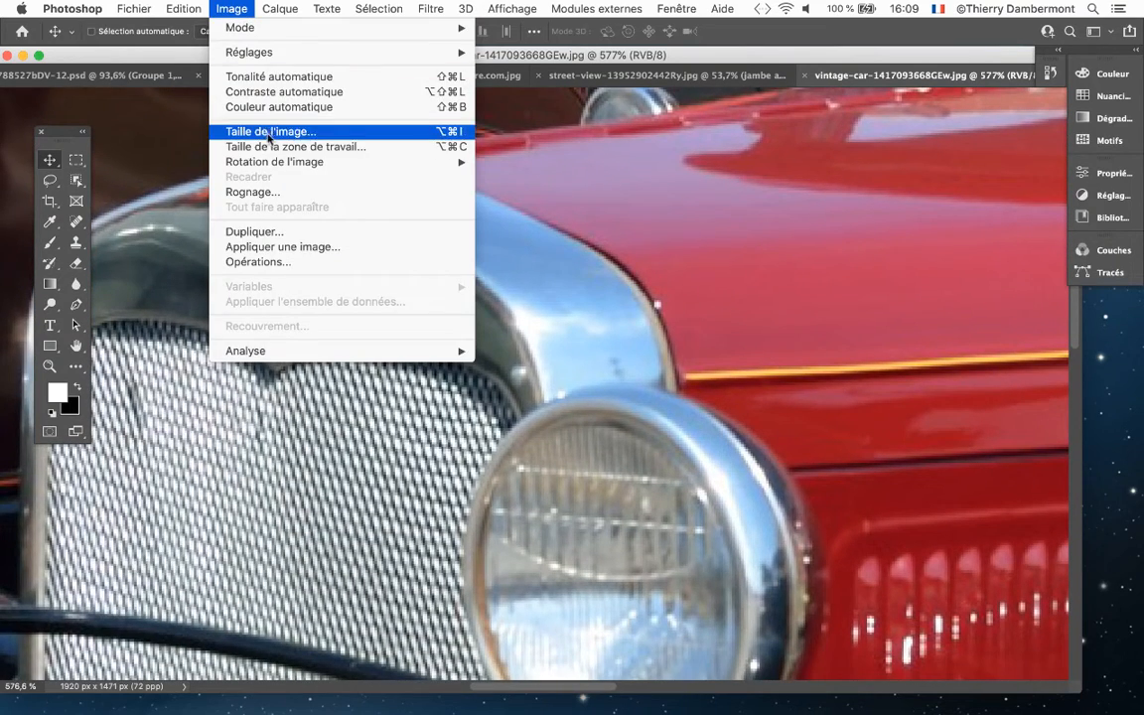
{"action": "left_click", "coordinate": [316, 137]}
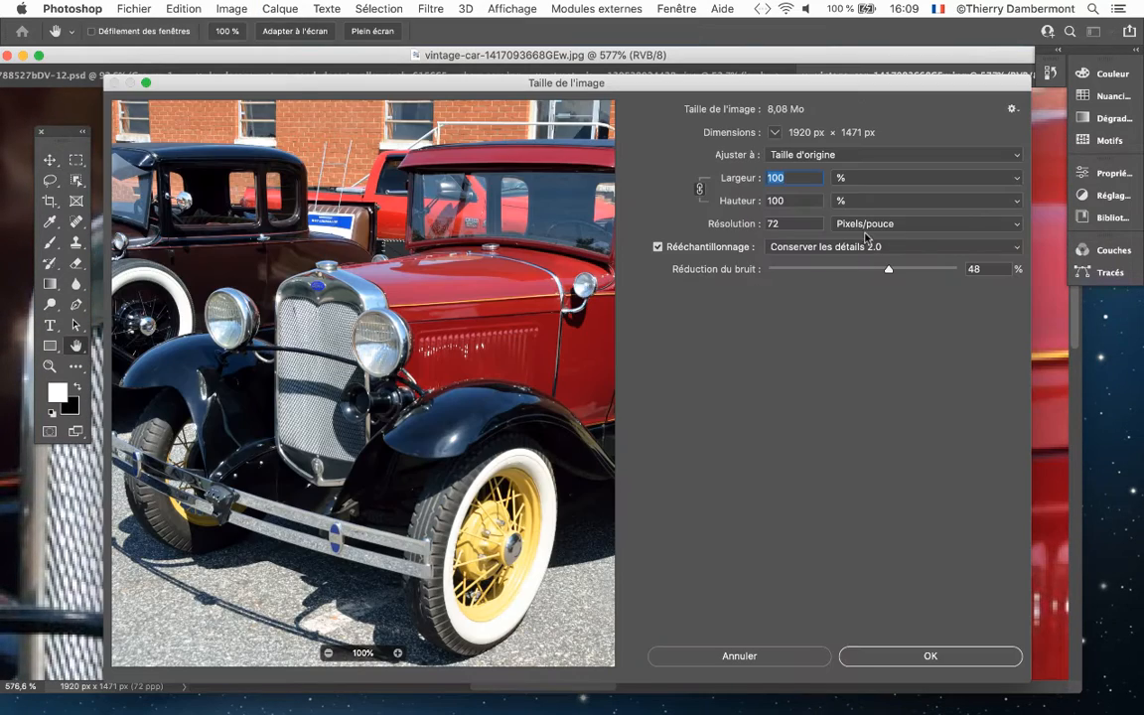
{"action": "left_click", "coordinate": [398, 653]}
{"action": "left_click", "coordinate": [398, 653]}
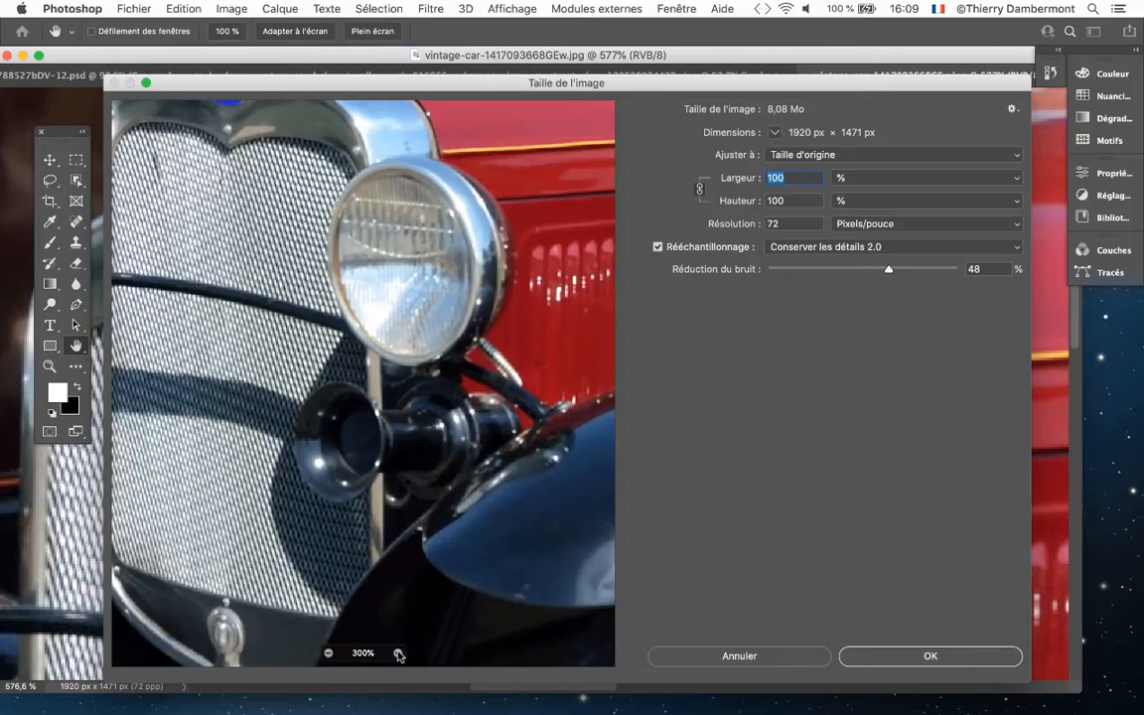
{"action": "left_click", "coordinate": [398, 653]}
{"action": "left_click", "coordinate": [398, 653]}
{"action": "left_click_drag", "start_coordinate": [315, 204], "coordinate": [453, 568]}
{"action": "left_click", "coordinate": [399, 654]}
{"action": "left_click", "coordinate": [399, 654]}
{"action": "left_click", "coordinate": [399, 654]}
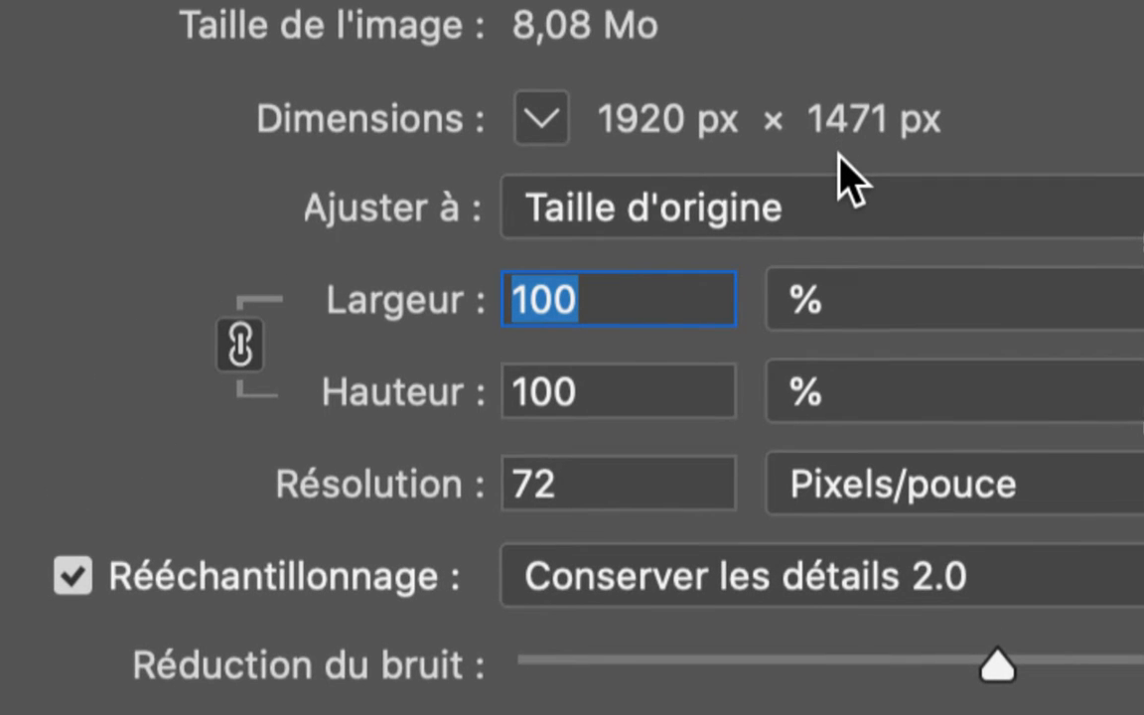
{"action": "type", "text": "300"}
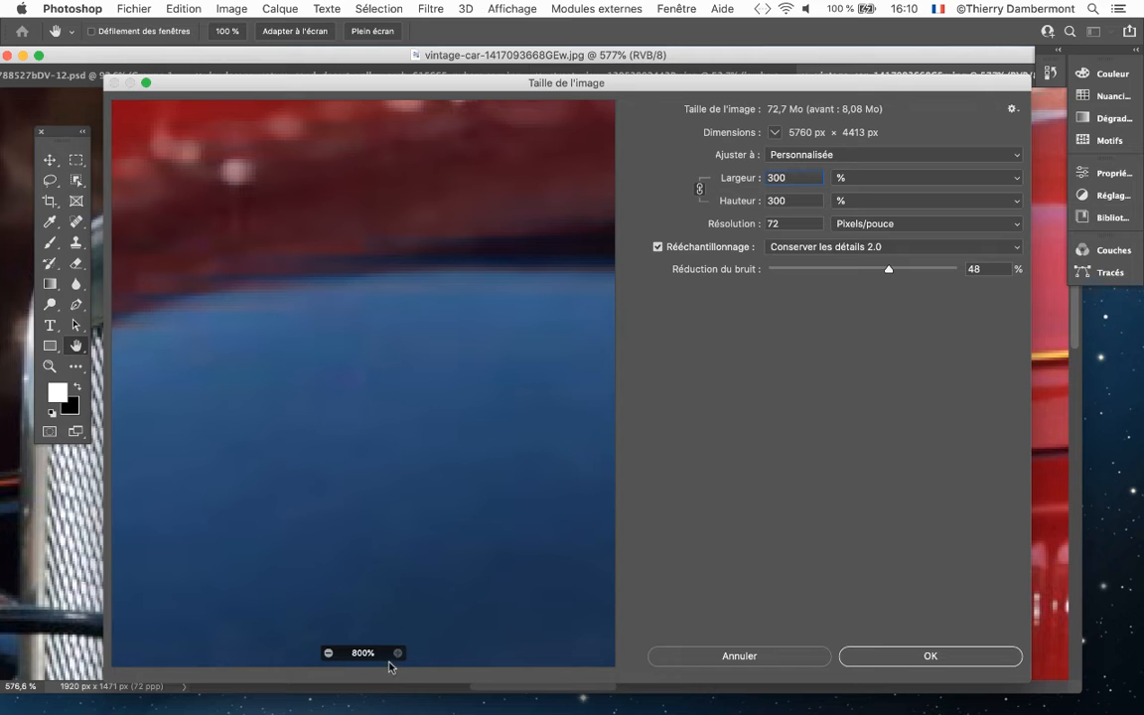
Examine the Ford badge in the resampling preview at up to 600% magnification to judge the enlargement's quality
{"action": "left_click", "coordinate": [328, 653]}
{"action": "left_click", "coordinate": [329, 653]}
{"action": "left_click", "coordinate": [329, 653]}
{"action": "left_click", "coordinate": [329, 653]}
{"action": "left_click", "coordinate": [329, 653]}
{"action": "left_click", "coordinate": [329, 654]}
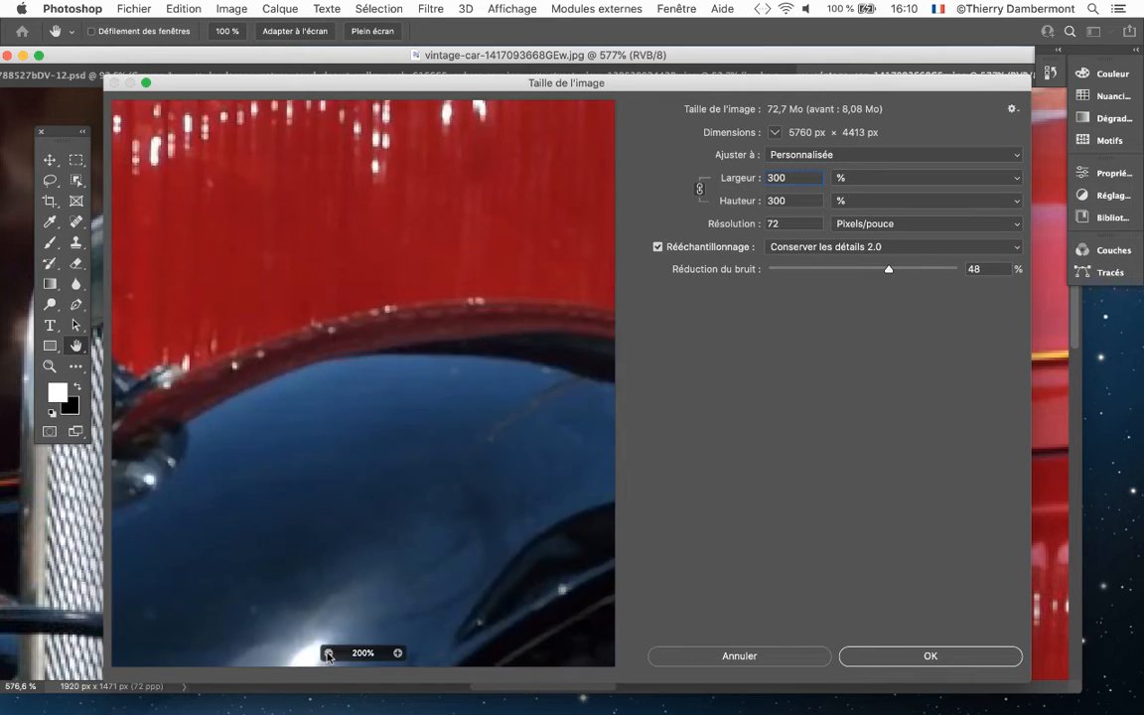
{"action": "left_click", "coordinate": [329, 653]}
{"action": "left_click_drag", "start_coordinate": [247, 402], "coordinate": [541, 615]}
{"action": "left_click_drag", "start_coordinate": [331, 347], "coordinate": [359, 357]}
{"action": "left_click", "coordinate": [397, 653]}
{"action": "left_click", "coordinate": [397, 653]}
{"action": "left_click", "coordinate": [397, 653]}
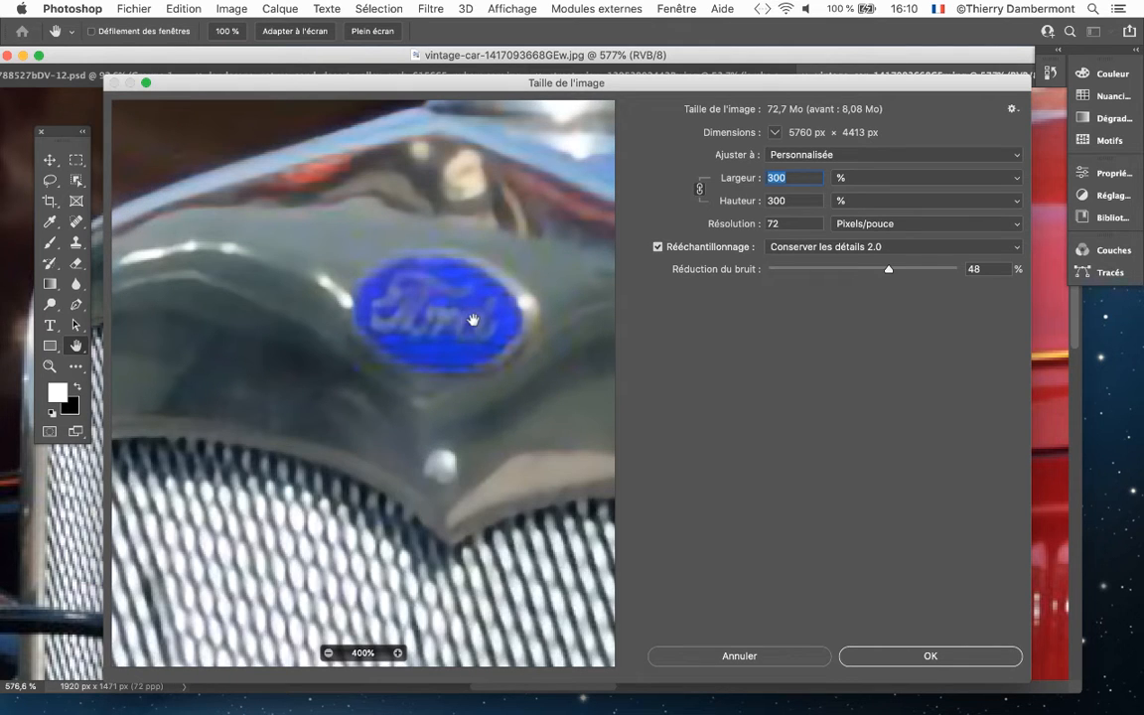
{"action": "left_click", "coordinate": [397, 654]}
{"action": "left_click", "coordinate": [397, 654]}
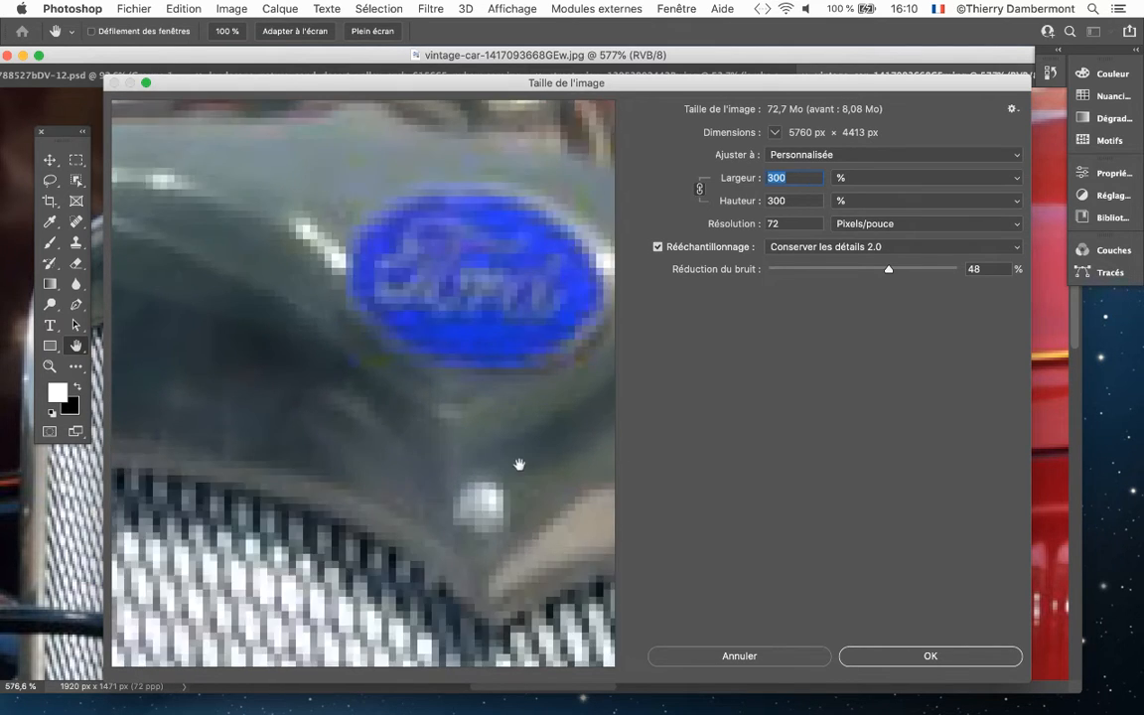
{"action": "left_click_drag", "start_coordinate": [469, 347], "coordinate": [372, 377]}
{"action": "key", "text": "alt"}
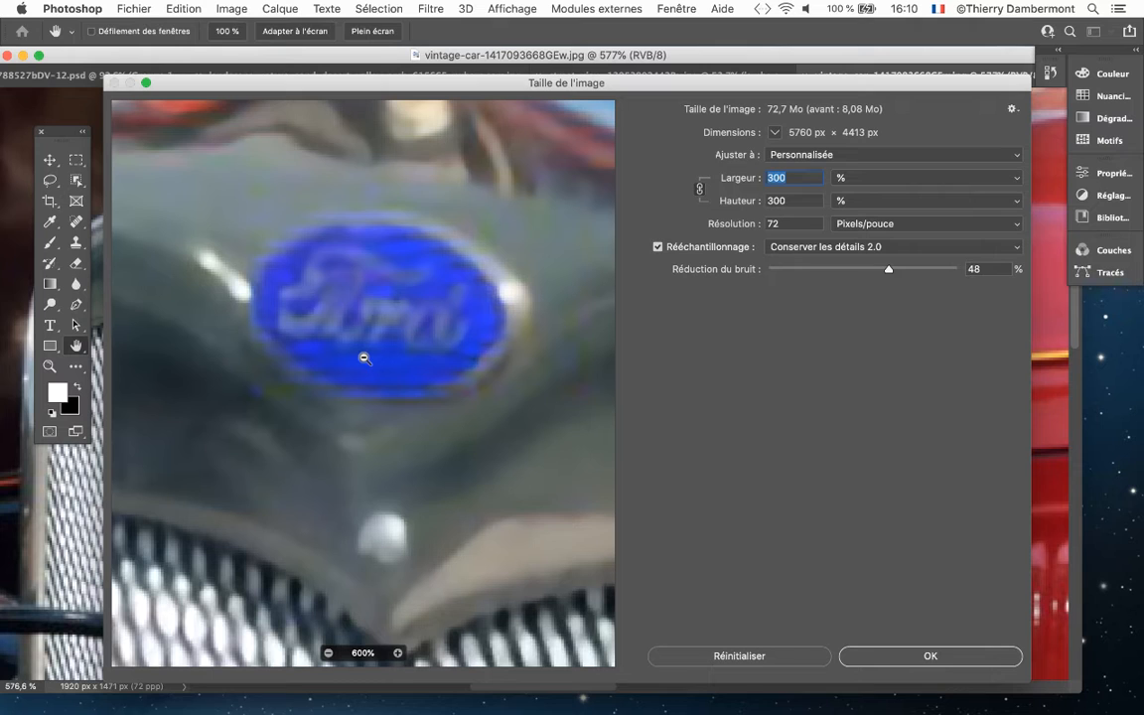
Compare the Ford badge with and without the resampling preview while reducing its magnification to 400%
{"action": "left_click", "coordinate": [329, 653]}
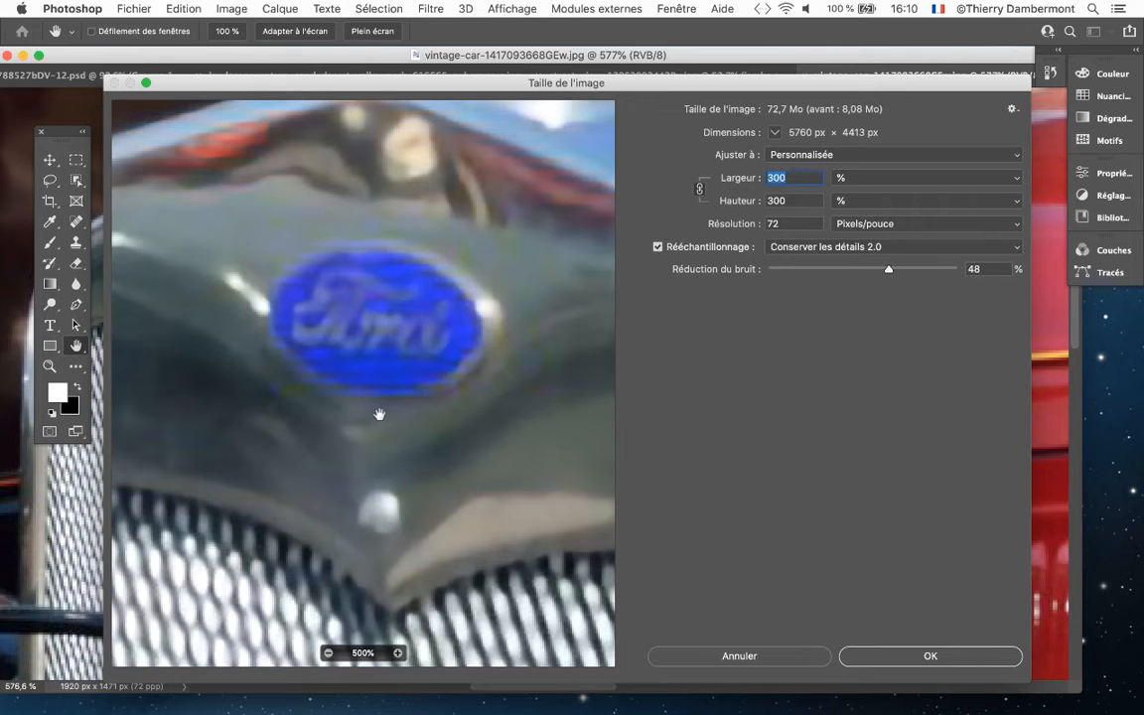
{"action": "left_click", "coordinate": [328, 653]}
{"action": "key", "text": "alt"}
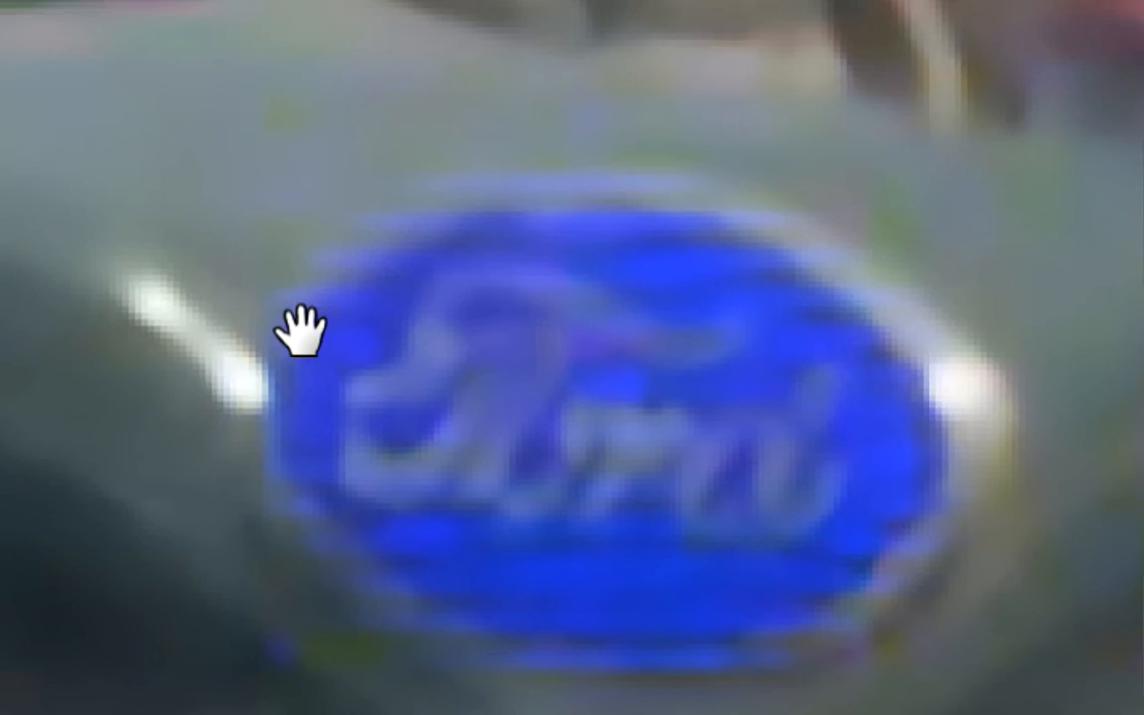
{"action": "left_click", "coordinate": [295, 304]}
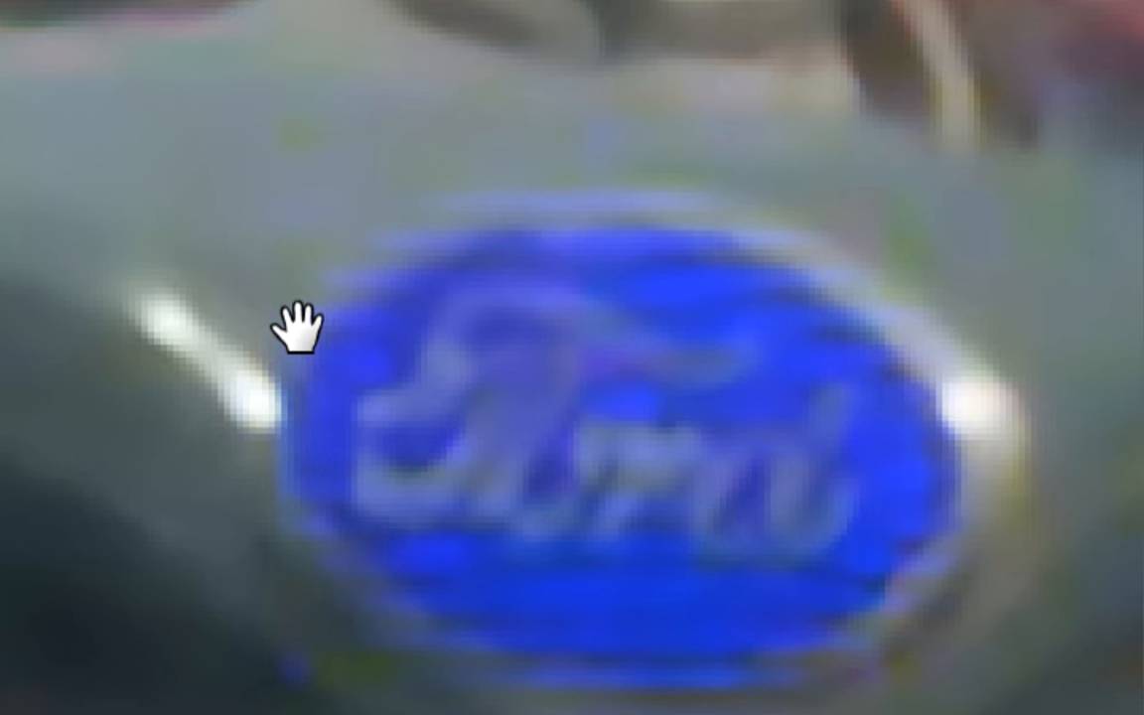
{"action": "left_click", "coordinate": [297, 328]}
{"action": "left_click", "coordinate": [297, 328]}
{"action": "left_click", "coordinate": [297, 328]}
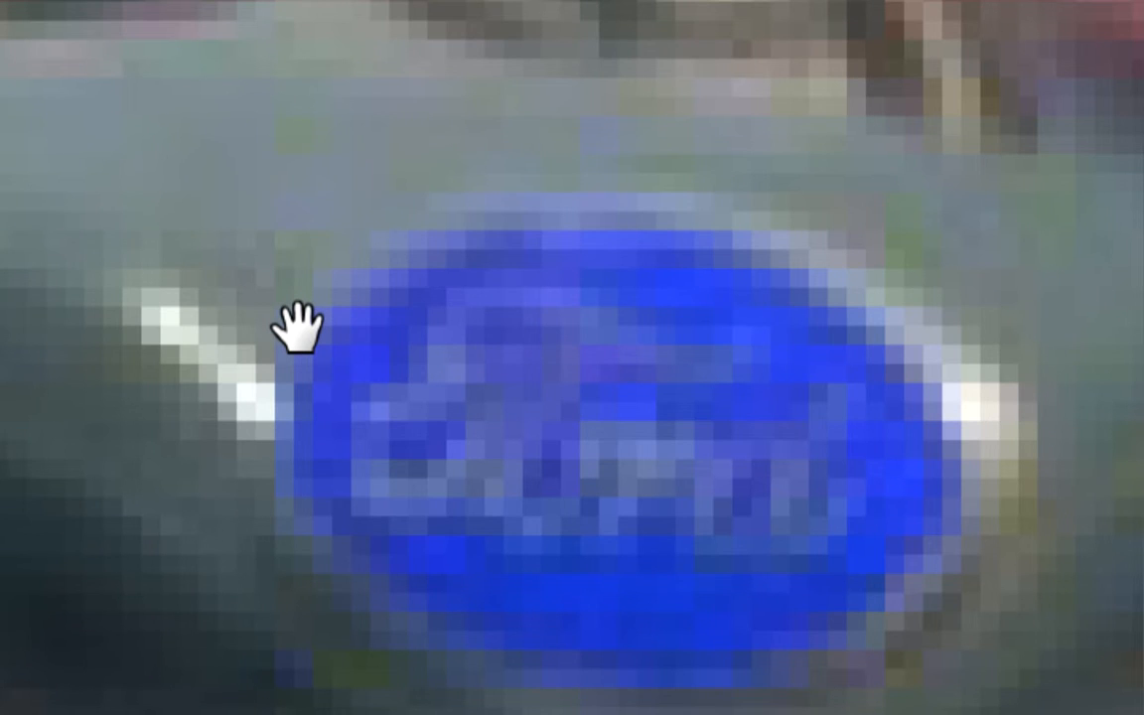
{"action": "left_click", "coordinate": [297, 328]}
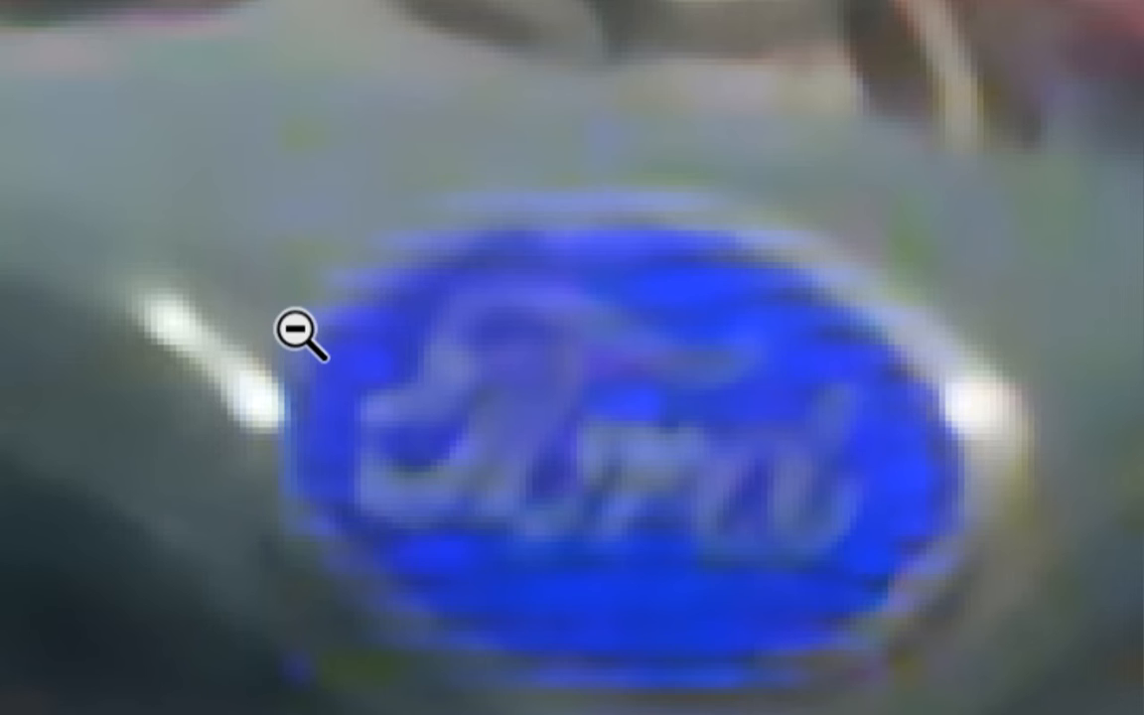
{"action": "left_click", "coordinate": [295, 327]}
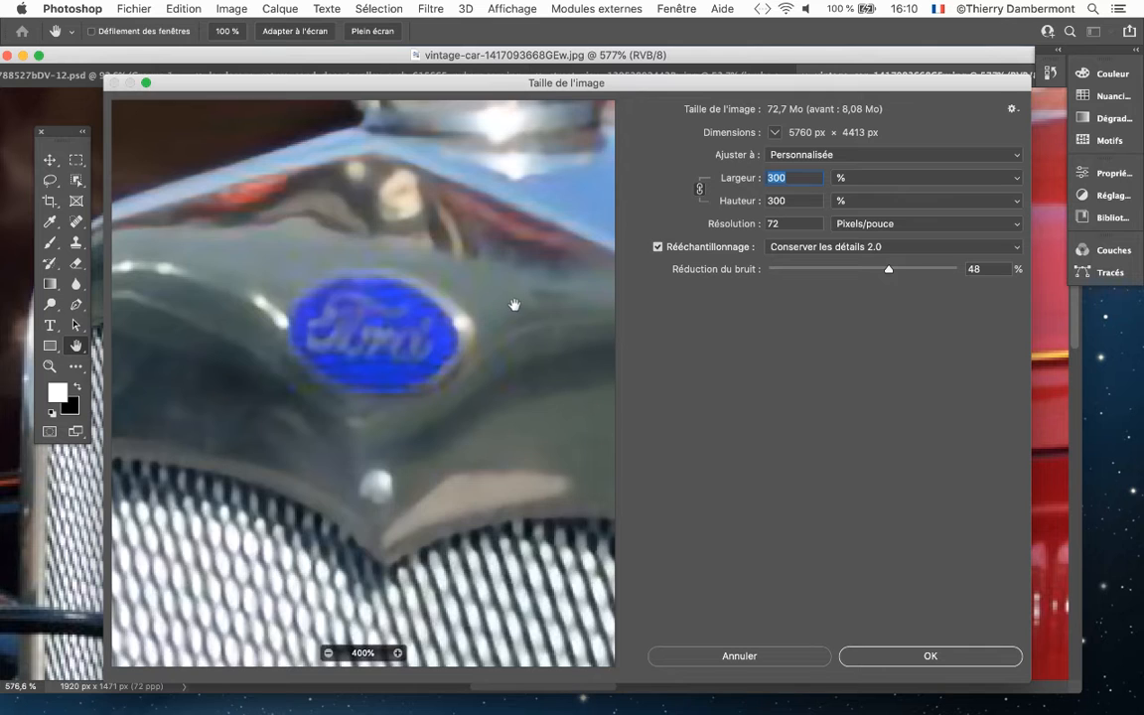
Try noise reduction at 0%, raise it above the midpoint, and apply the 300% enlargement with Conserver les détails 2.0
{"action": "left_click_drag", "start_coordinate": [510, 301], "coordinate": [352, 478]}
{"action": "left_click_drag", "start_coordinate": [792, 271], "coordinate": [707, 286]}
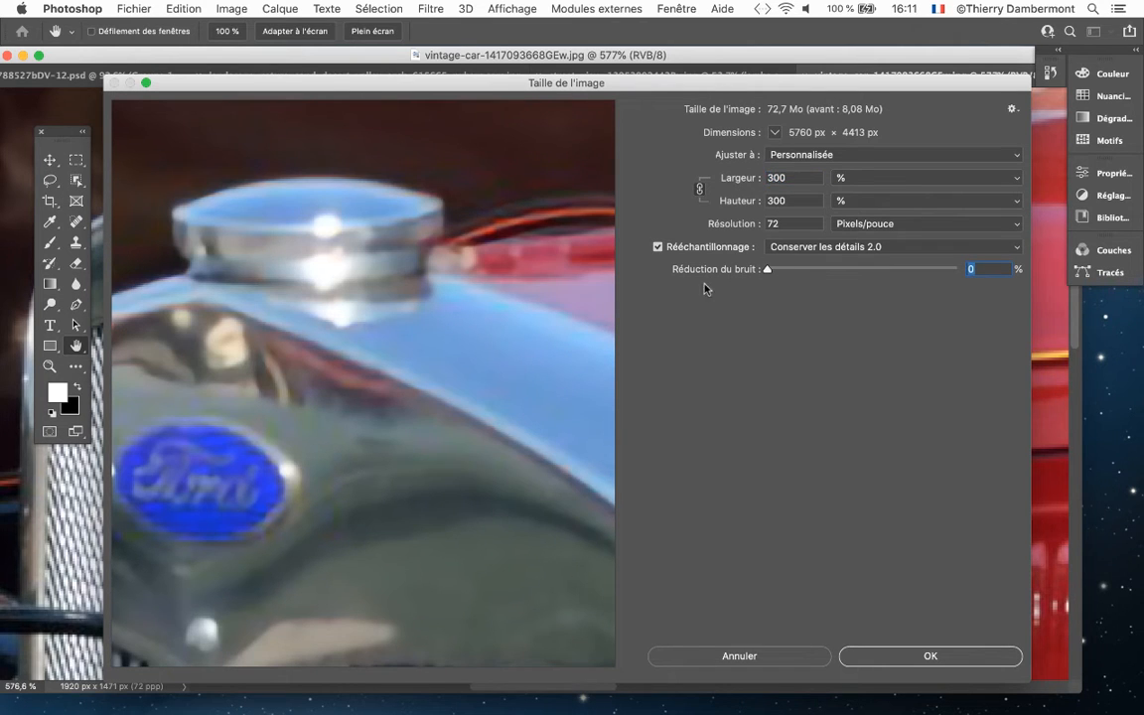
{"action": "key", "text": "alt"}
{"action": "left_click_drag", "start_coordinate": [767, 269], "coordinate": [903, 273]}
{"action": "left_click", "coordinate": [957, 657]}
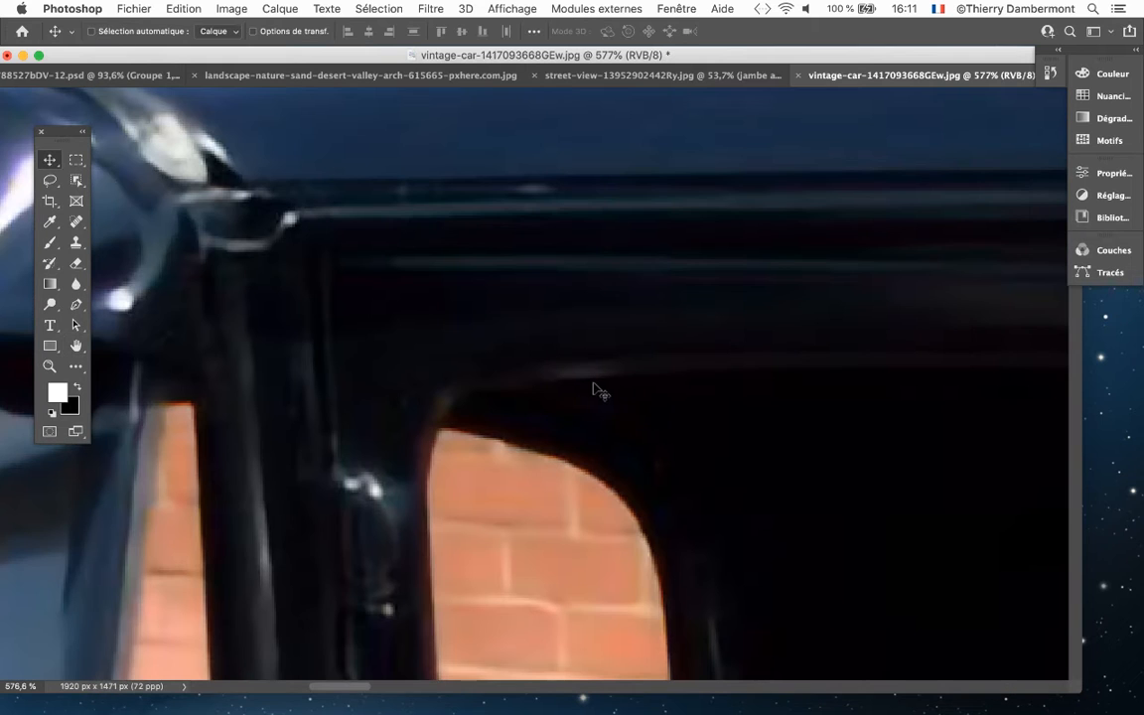
Fit the entire enlarged car photo in the window after checking the second car's windshield and hood
{"action": "left_click", "coordinate": [399, 388], "text": "alt+super"}
{"action": "left_click", "coordinate": [398, 389], "text": "alt+super"}
{"action": "left_click", "coordinate": [382, 401], "text": "alt+super"}
{"action": "left_click_drag", "start_coordinate": [334, 473], "coordinate": [812, 237]}
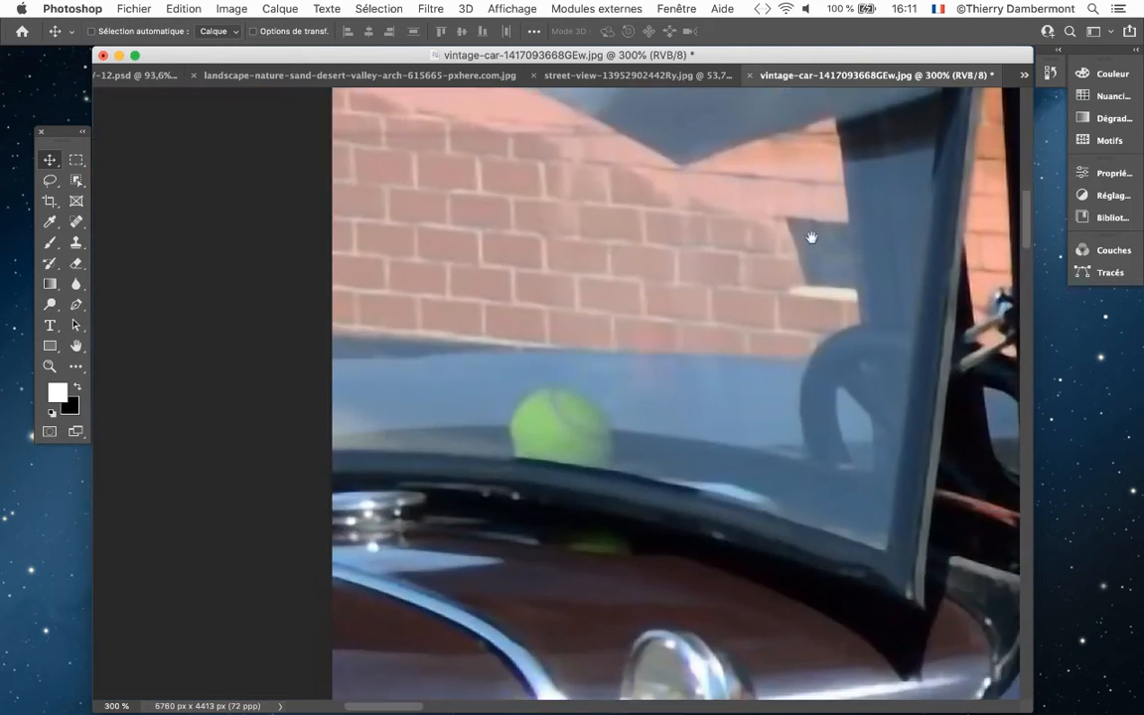
{"action": "left_click", "coordinate": [576, 370], "text": "alt+super"}
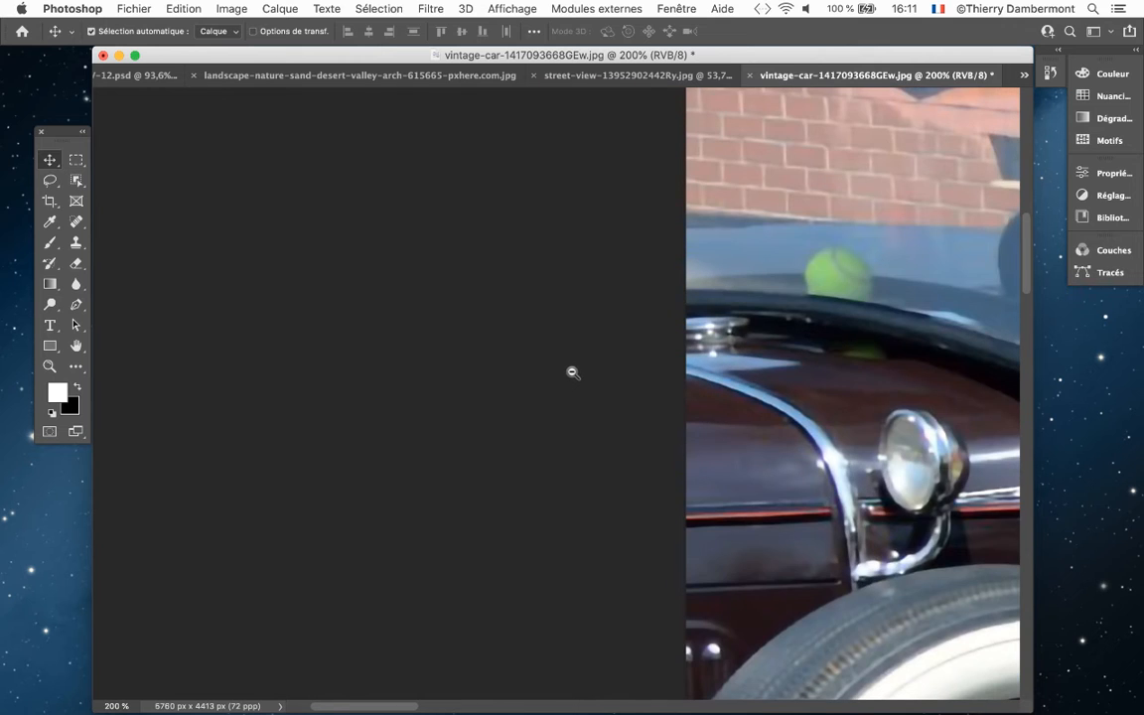
{"action": "left_click", "coordinate": [755, 403], "text": "alt+super"}
{"action": "left_click", "coordinate": [755, 403], "text": "alt+super"}
{"action": "left_click", "coordinate": [755, 403], "text": "alt+super"}
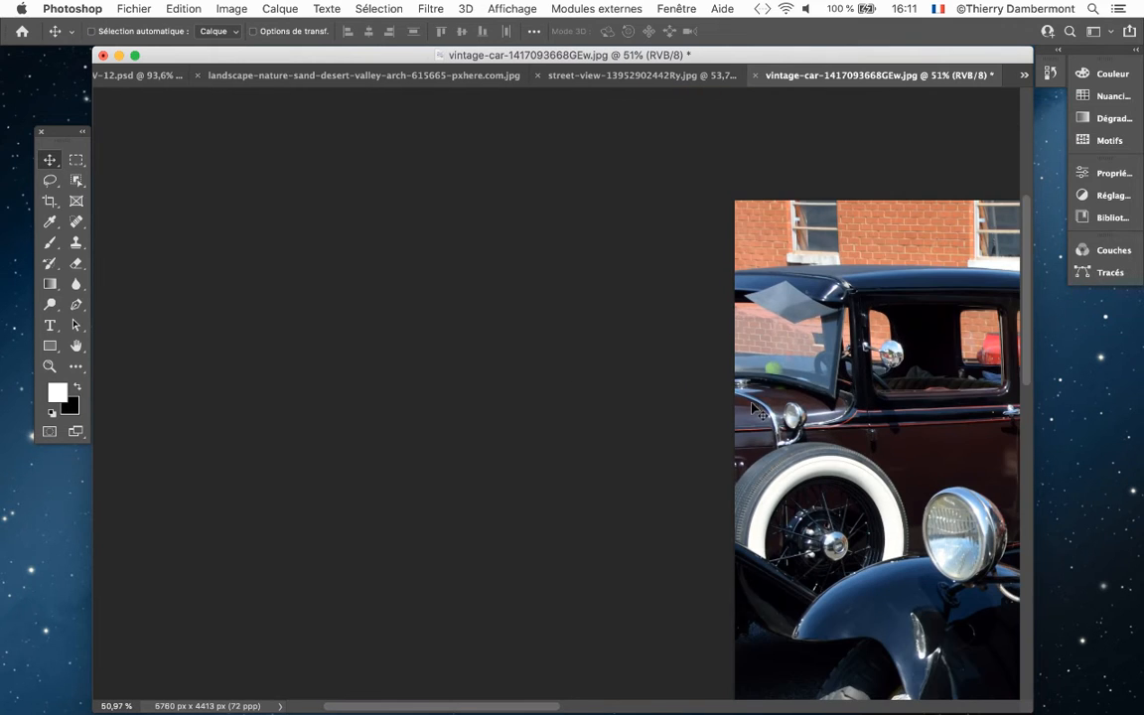
{"action": "left_click_drag", "start_coordinate": [755, 405], "coordinate": [467, 400]}
{"action": "double_click", "coordinate": [76, 345]}
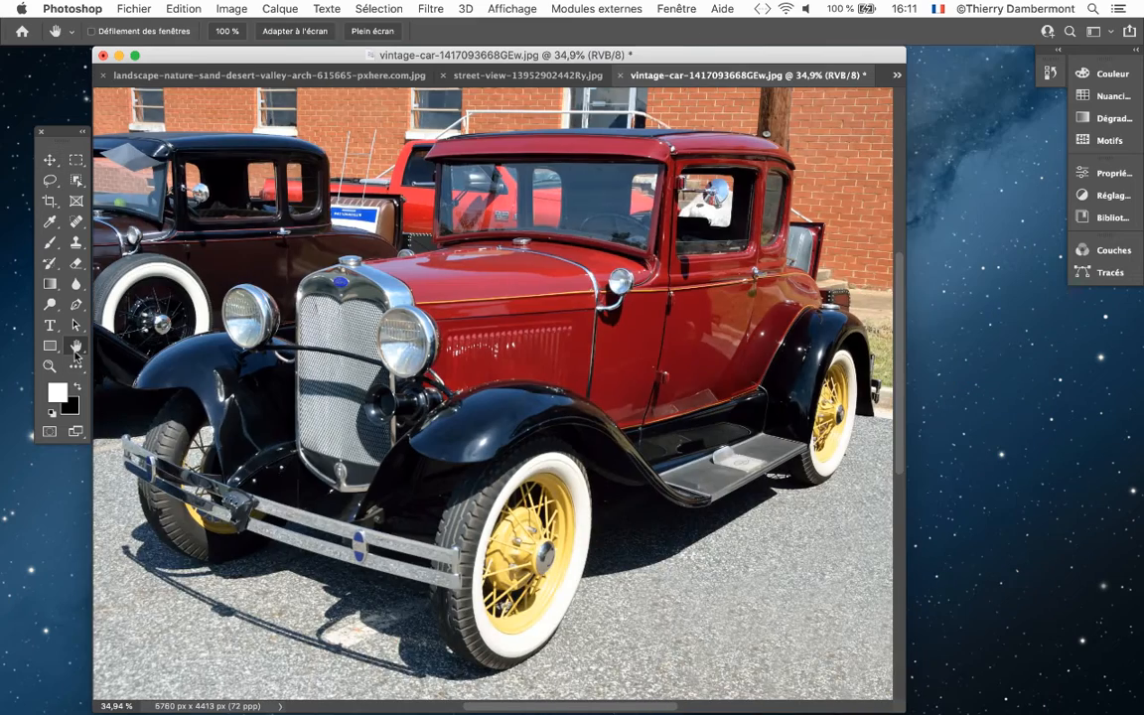
Examine the Ford badge and radiator cap in the enlarged photo at up to 600% magnification
{"action": "left_click_drag", "start_coordinate": [298, 248], "coordinate": [441, 376]}
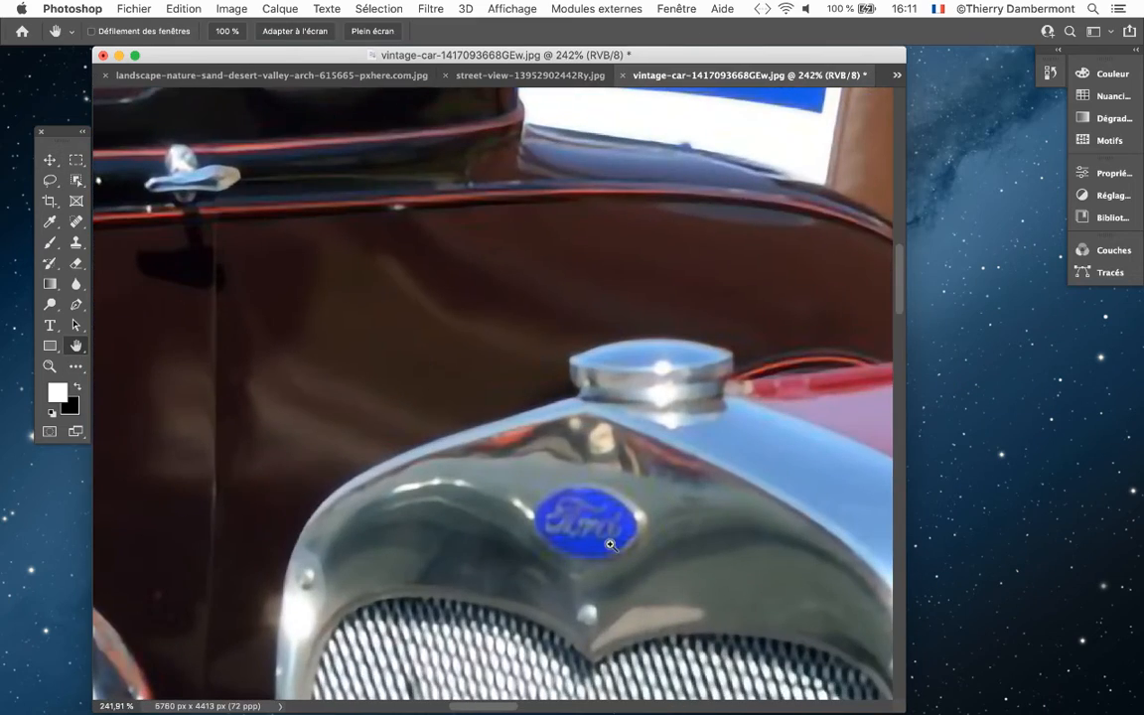
{"action": "left_click", "coordinate": [609, 542], "text": "super"}
{"action": "left_click", "coordinate": [623, 546], "text": "super"}
{"action": "left_click", "coordinate": [622, 546], "text": "super"}
{"action": "left_click", "coordinate": [621, 547], "text": "super"}
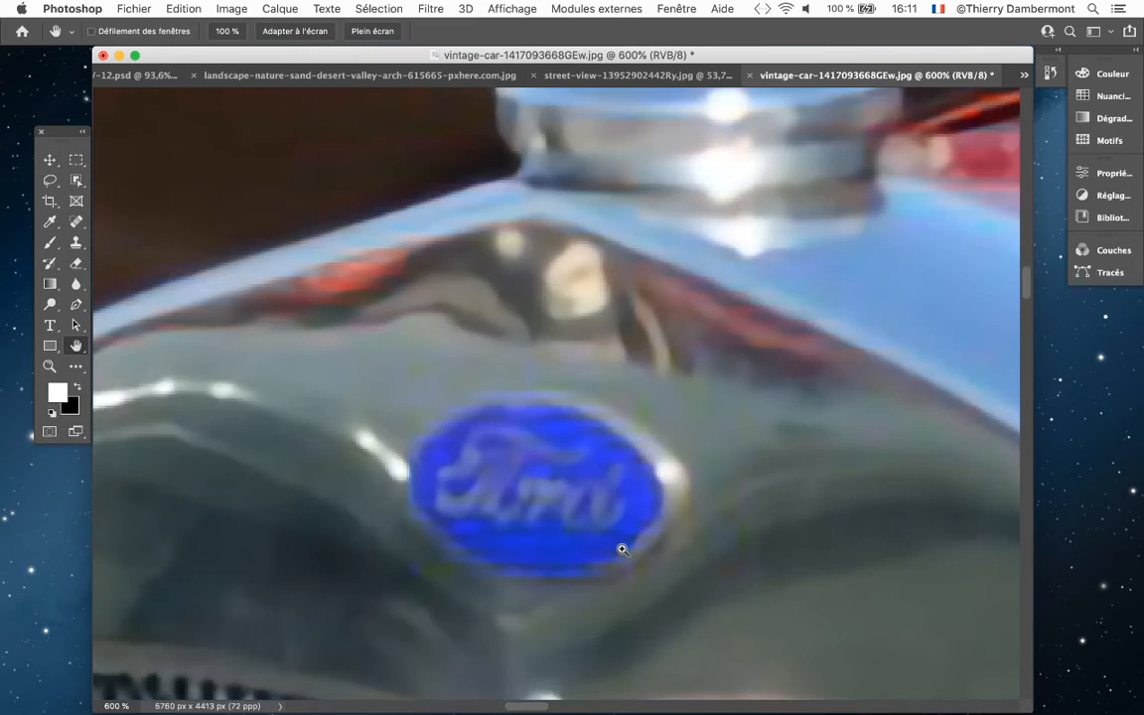
{"action": "left_click_drag", "start_coordinate": [718, 446], "coordinate": [687, 525]}
{"action": "left_click", "coordinate": [687, 525], "text": "alt"}
{"action": "left_click", "coordinate": [687, 525], "text": "alt"}
{"action": "left_click", "coordinate": [687, 525], "text": "alt"}
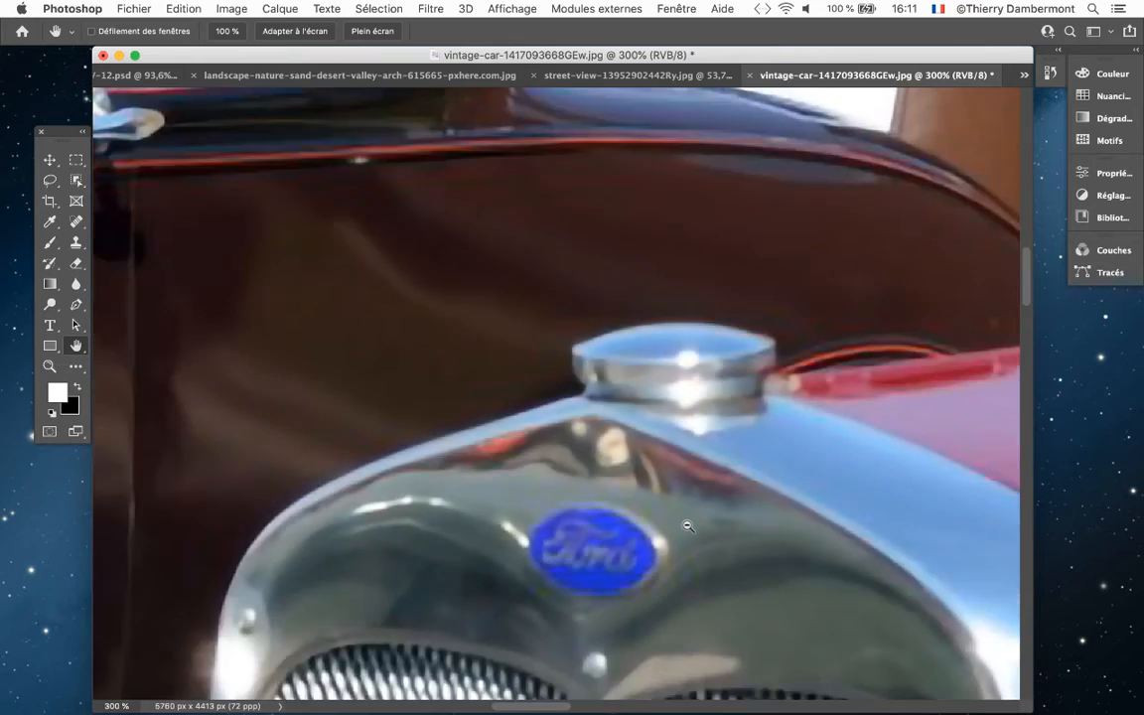
{"action": "left_click", "coordinate": [687, 526], "text": "alt"}
{"action": "left_click", "coordinate": [687, 525], "text": "alt"}
Examine the headlight and grille mesh of the red car at 200% magnification
{"action": "left_click_drag", "start_coordinate": [675, 527], "coordinate": [568, 221]}
{"action": "left_click", "coordinate": [789, 409]}
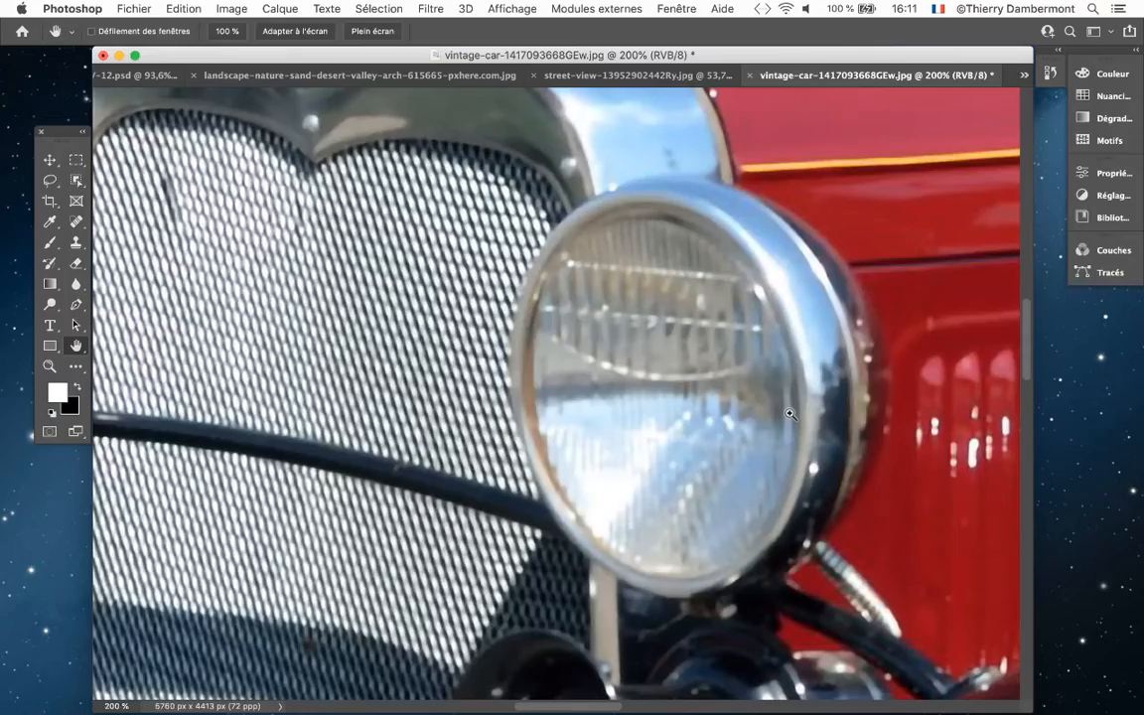
{"action": "left_click", "coordinate": [784, 408]}
{"action": "left_click", "coordinate": [781, 411], "text": "alt"}
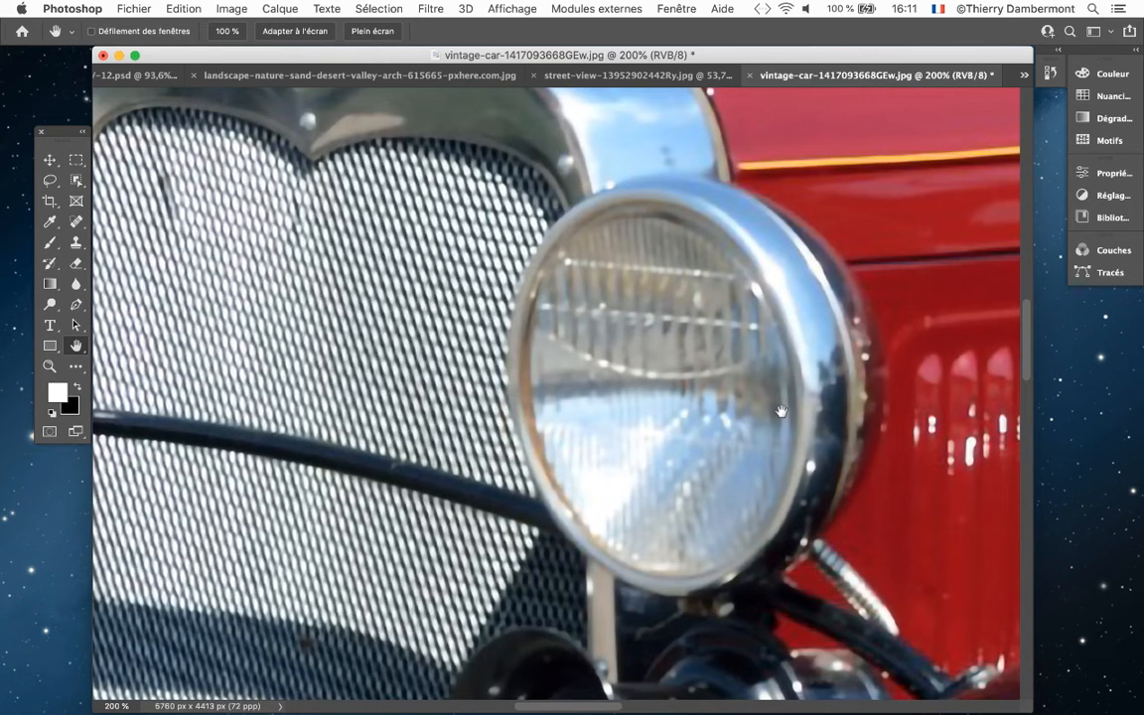
{"action": "left_click_drag", "start_coordinate": [781, 411], "coordinate": [606, 407]}
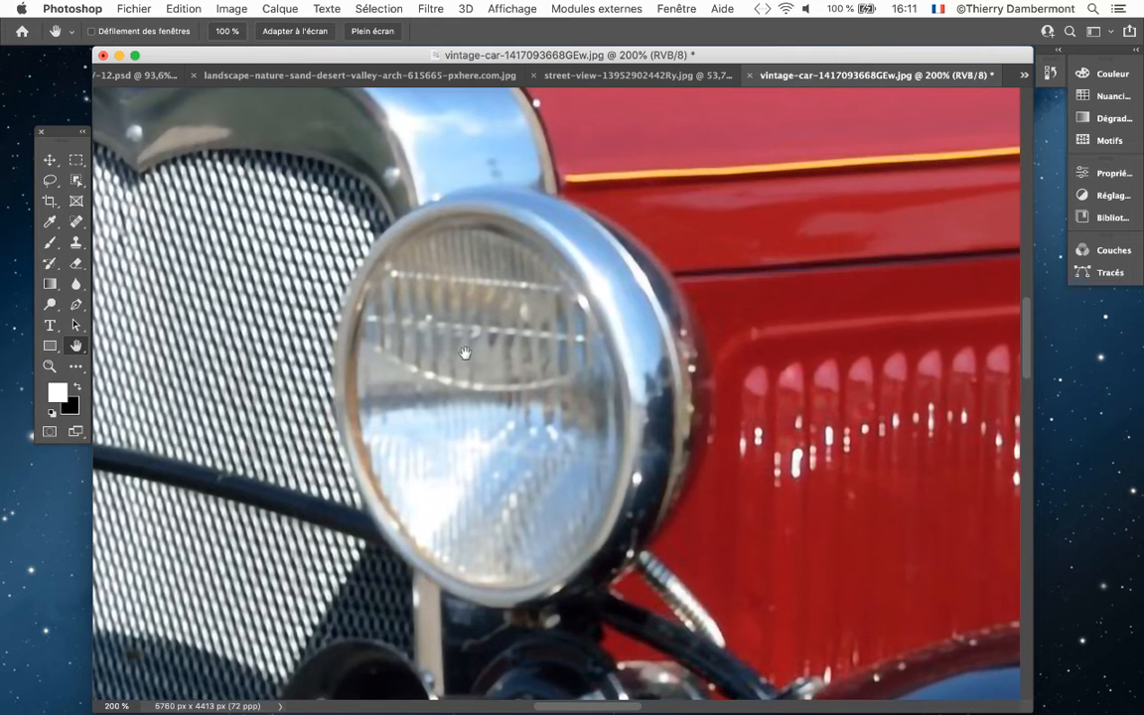
{"action": "left_click", "coordinate": [430, 9]}
{"action": "mouse_move", "coordinate": [481, 297]}
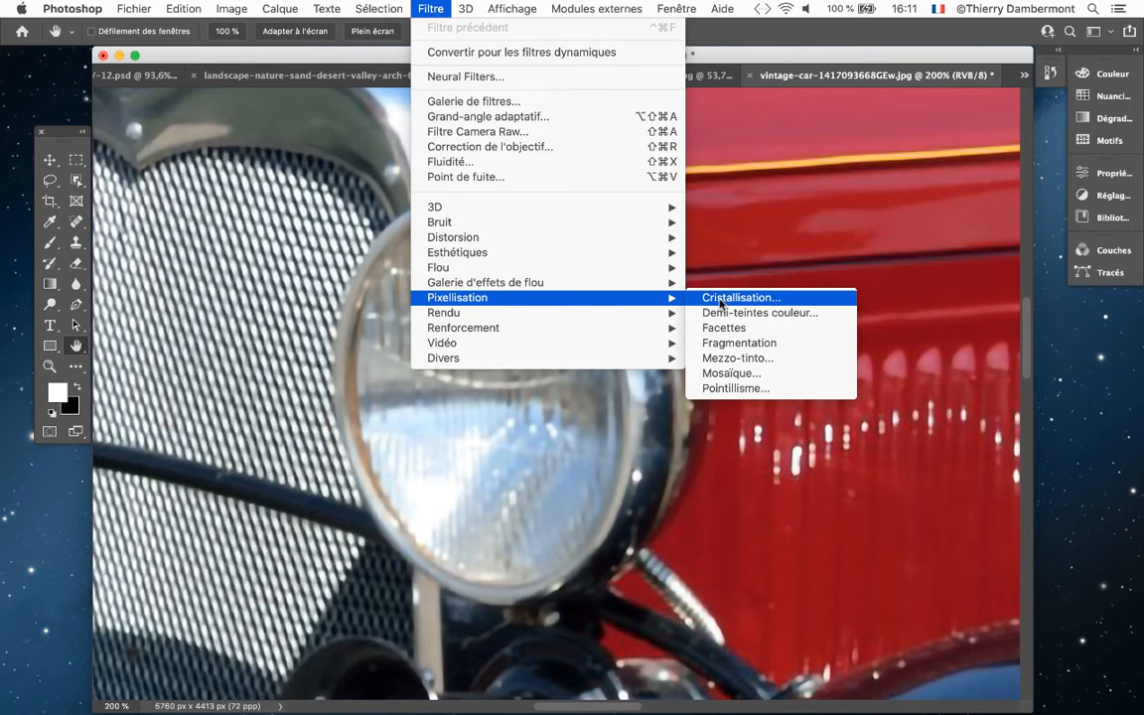
{"action": "left_click", "coordinate": [765, 330]}
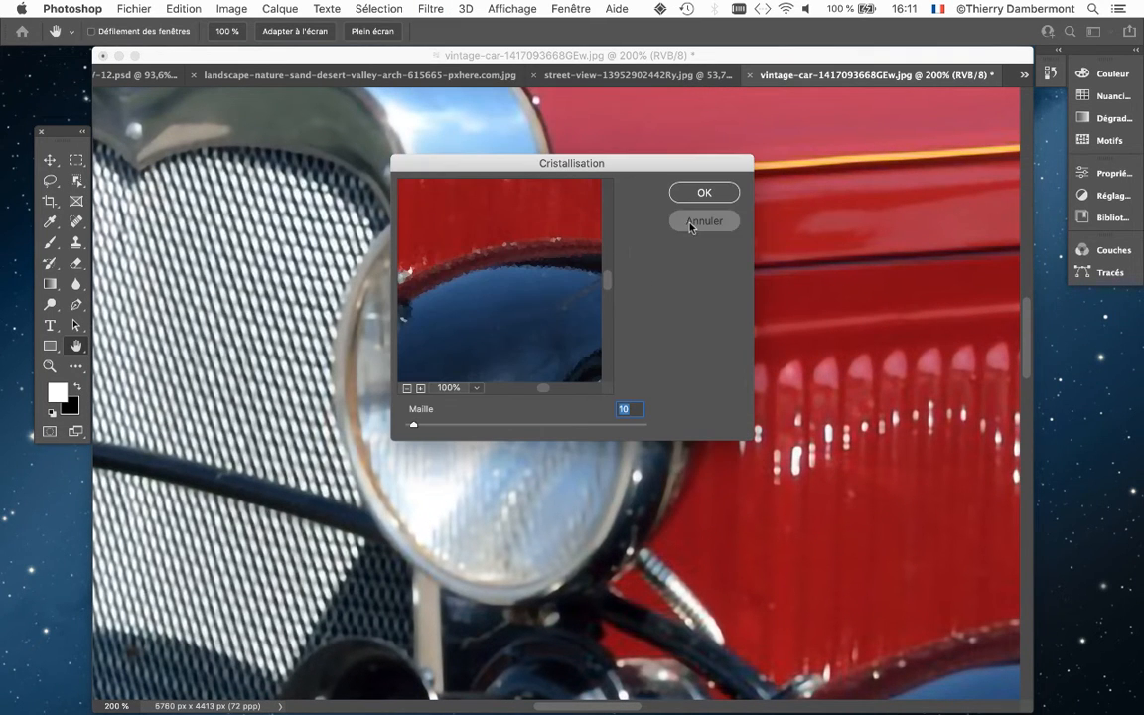
{"action": "left_click", "coordinate": [686, 223]}
Set up the Accentuation sharpening filter with a gain of 146% and a radius of 2,3 pixels
{"action": "left_click", "coordinate": [429, 9]}
{"action": "mouse_move", "coordinate": [477, 327]}
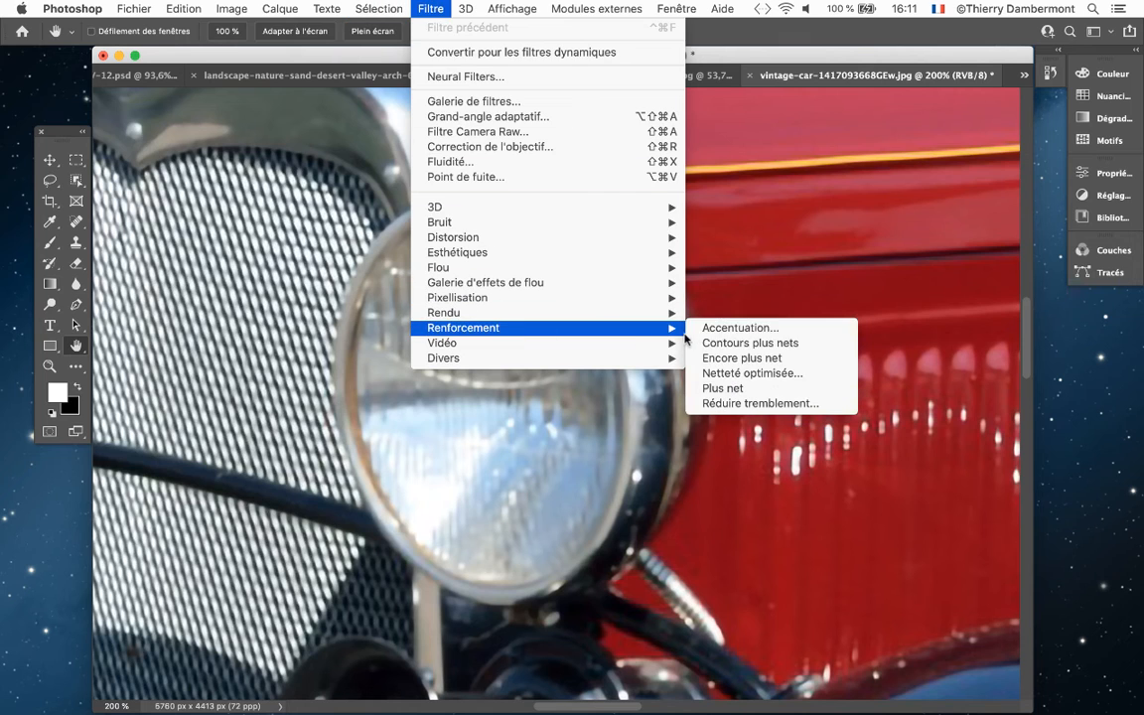
{"action": "left_click", "coordinate": [740, 324]}
{"action": "left_click_drag", "start_coordinate": [483, 371], "coordinate": [899, 369]}
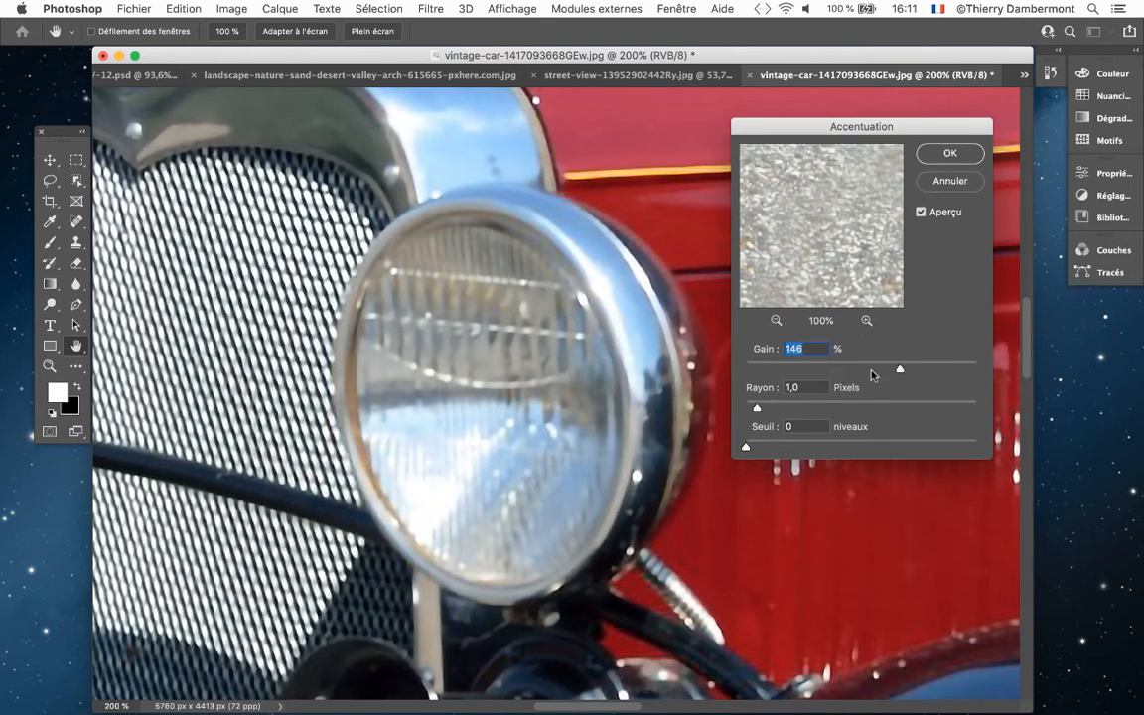
{"action": "left_click_drag", "start_coordinate": [777, 405], "coordinate": [779, 407]}
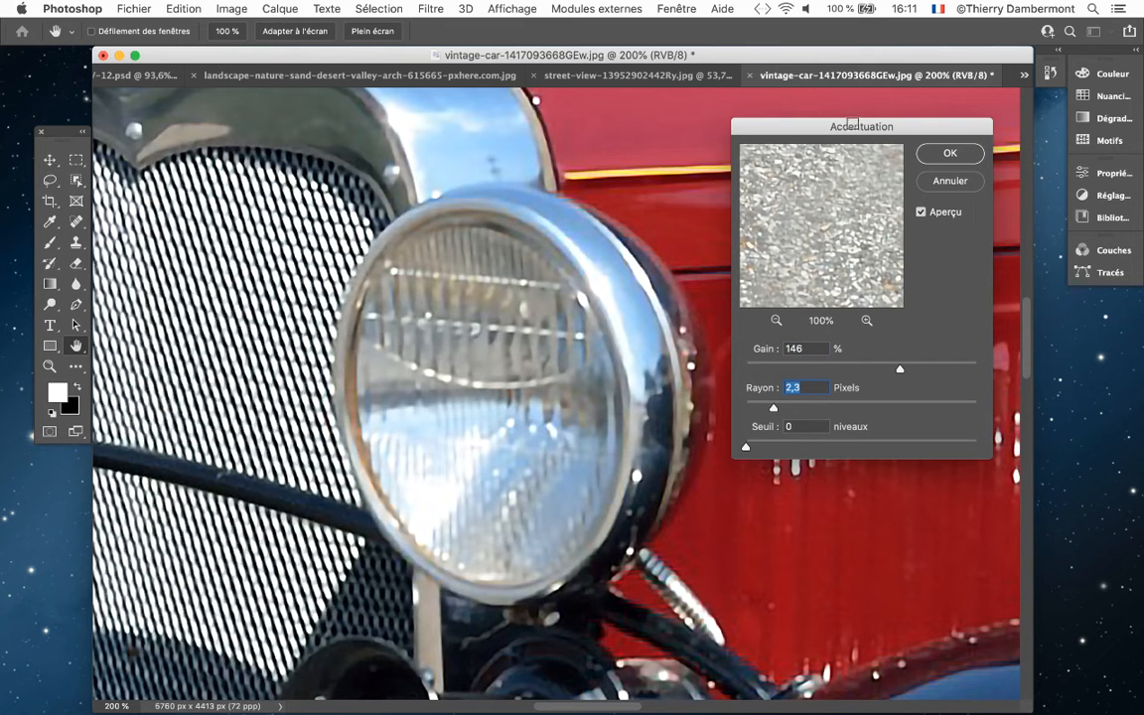
Compare the headlight with and without sharpening at 200% and 400% magnification, and apply the Accentuation filter
{"action": "left_click", "coordinate": [920, 213]}
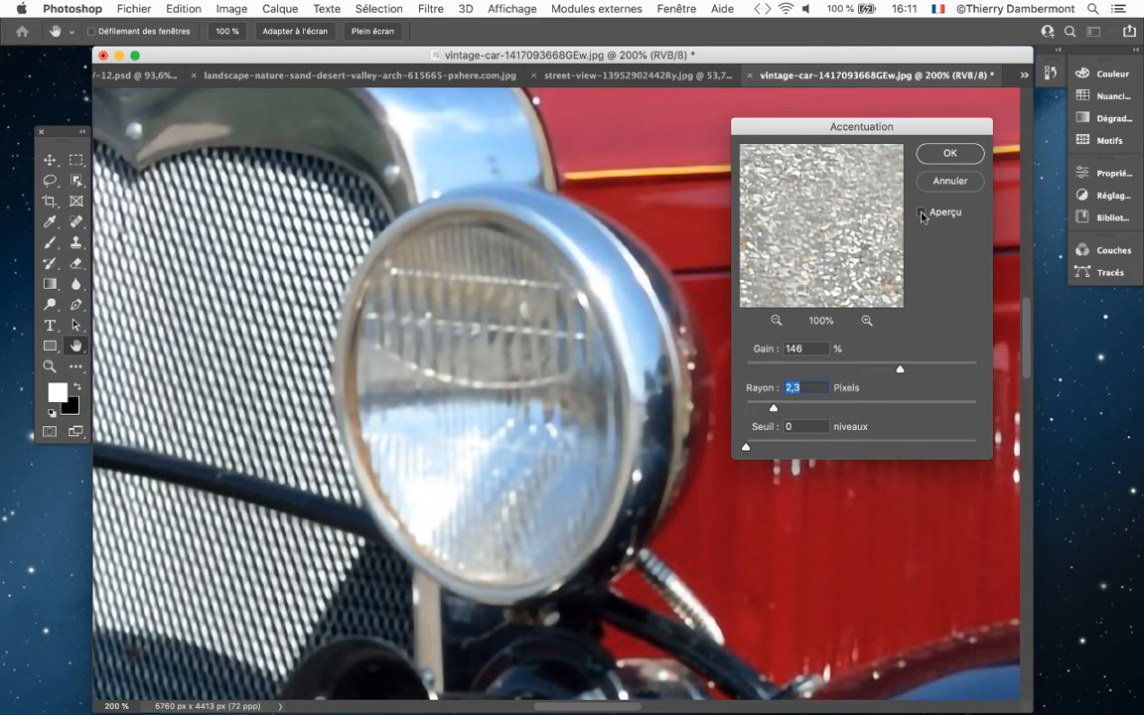
{"action": "left_click", "coordinate": [920, 212]}
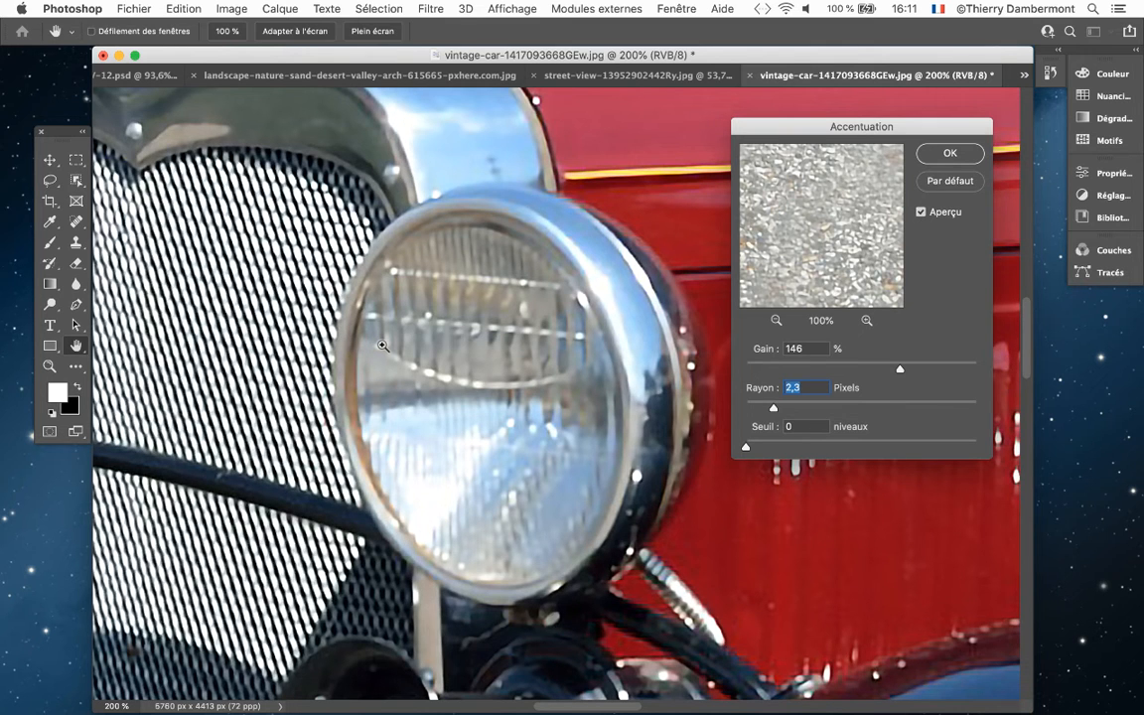
{"action": "left_click", "coordinate": [382, 344], "text": "super"}
{"action": "left_click", "coordinate": [463, 314], "text": "super"}
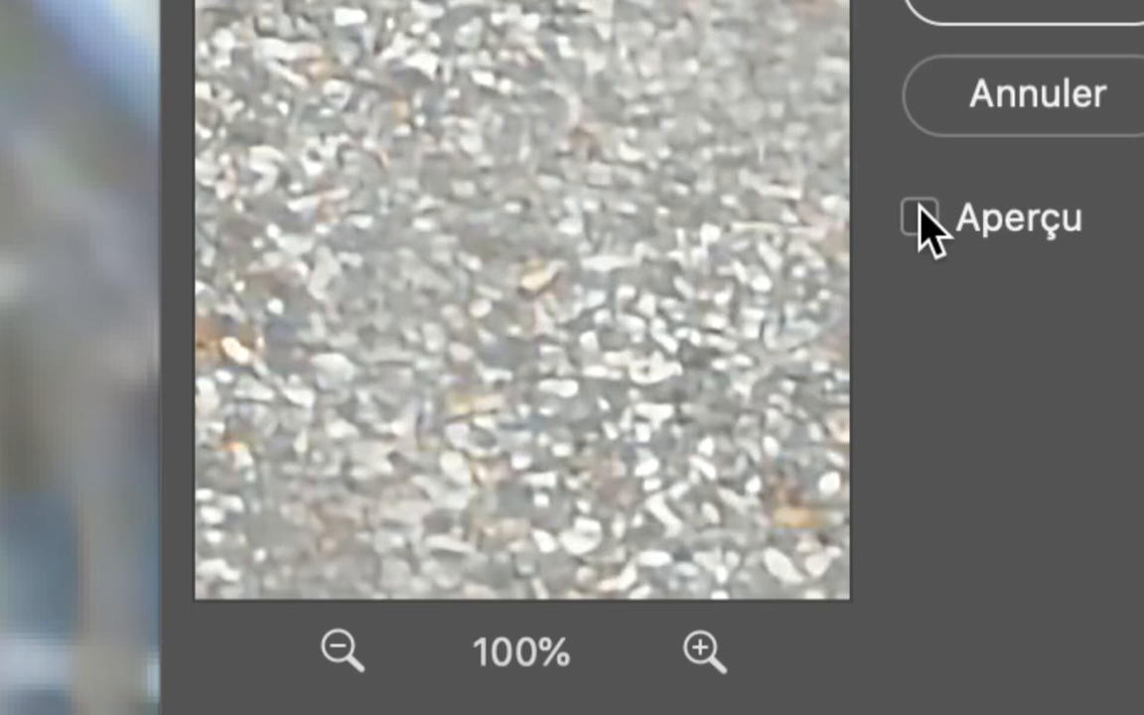
{"action": "left_click", "coordinate": [919, 214]}
{"action": "key", "text": "alt"}
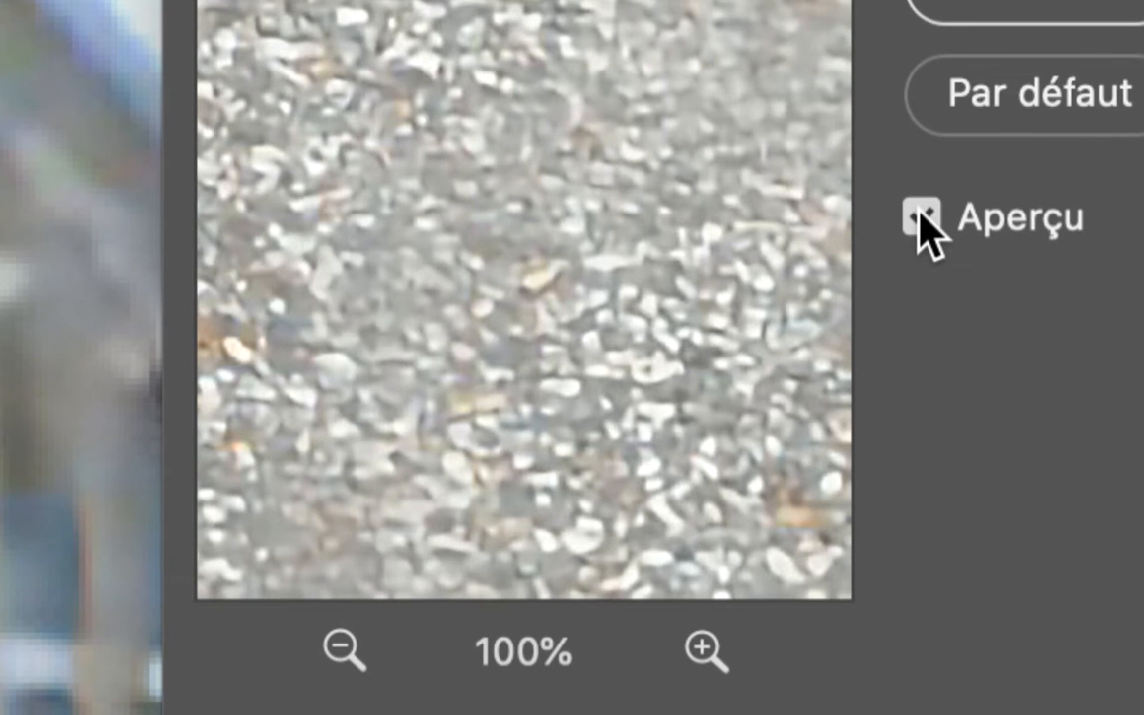
{"action": "left_click", "coordinate": [921, 213]}
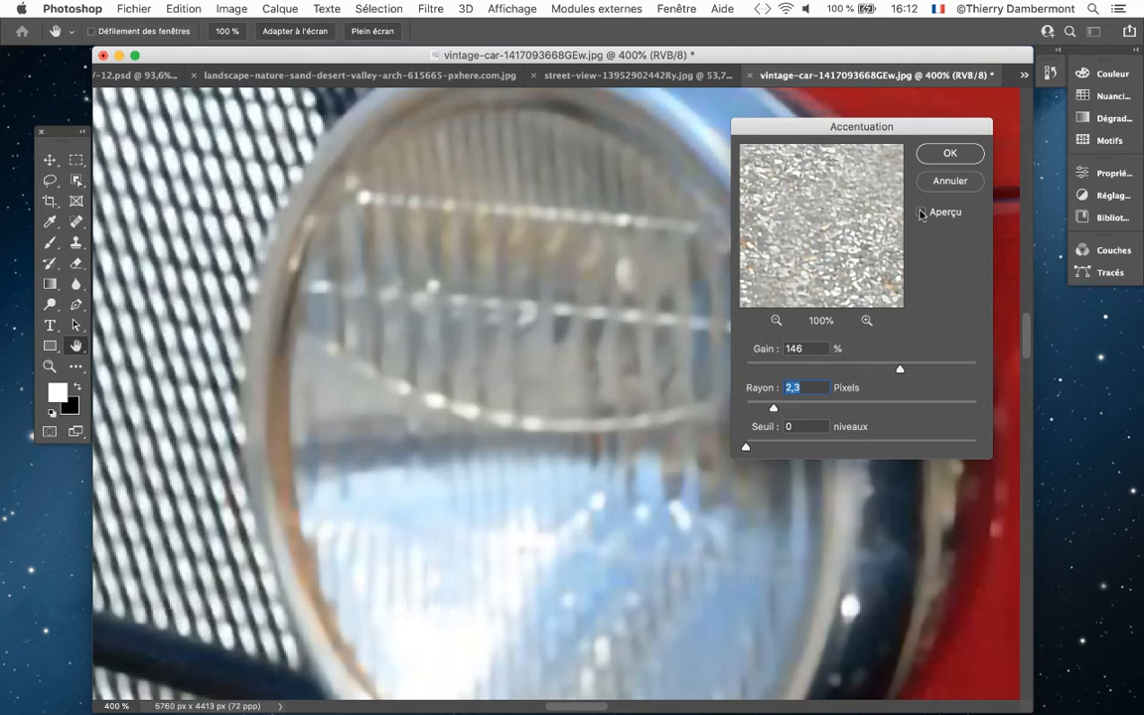
{"action": "left_click", "coordinate": [921, 213]}
{"action": "left_click", "coordinate": [920, 214]}
{"action": "left_click", "coordinate": [920, 213]}
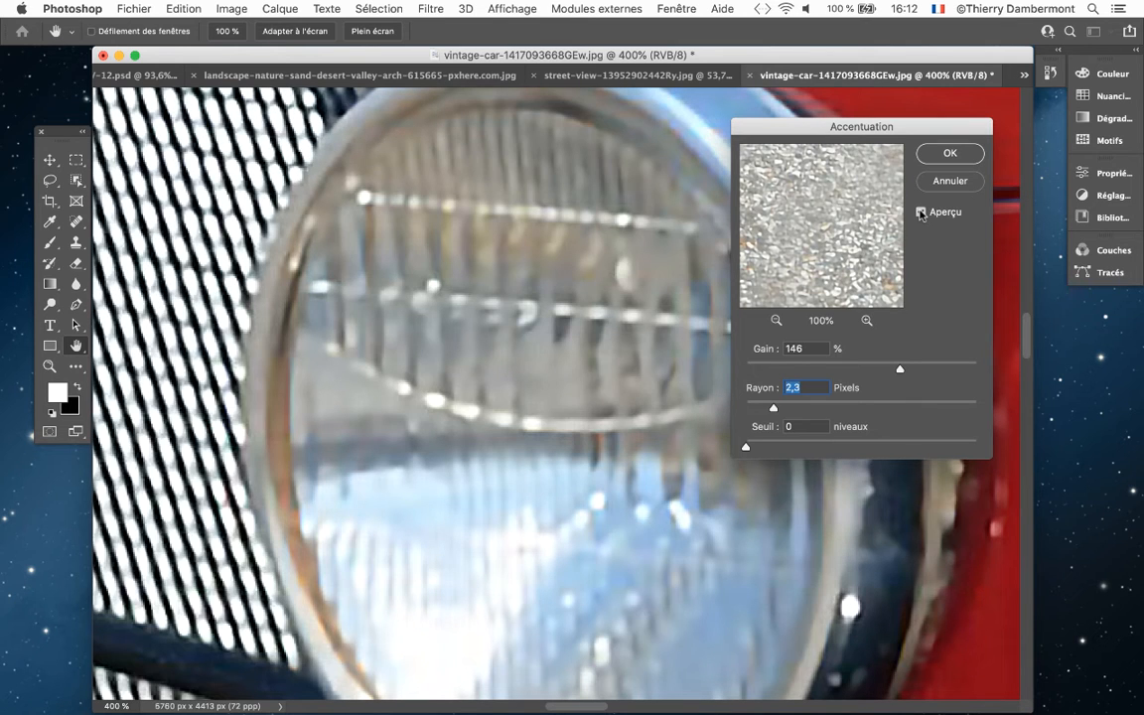
{"action": "key", "text": "alt"}
{"action": "key", "text": "Return"}
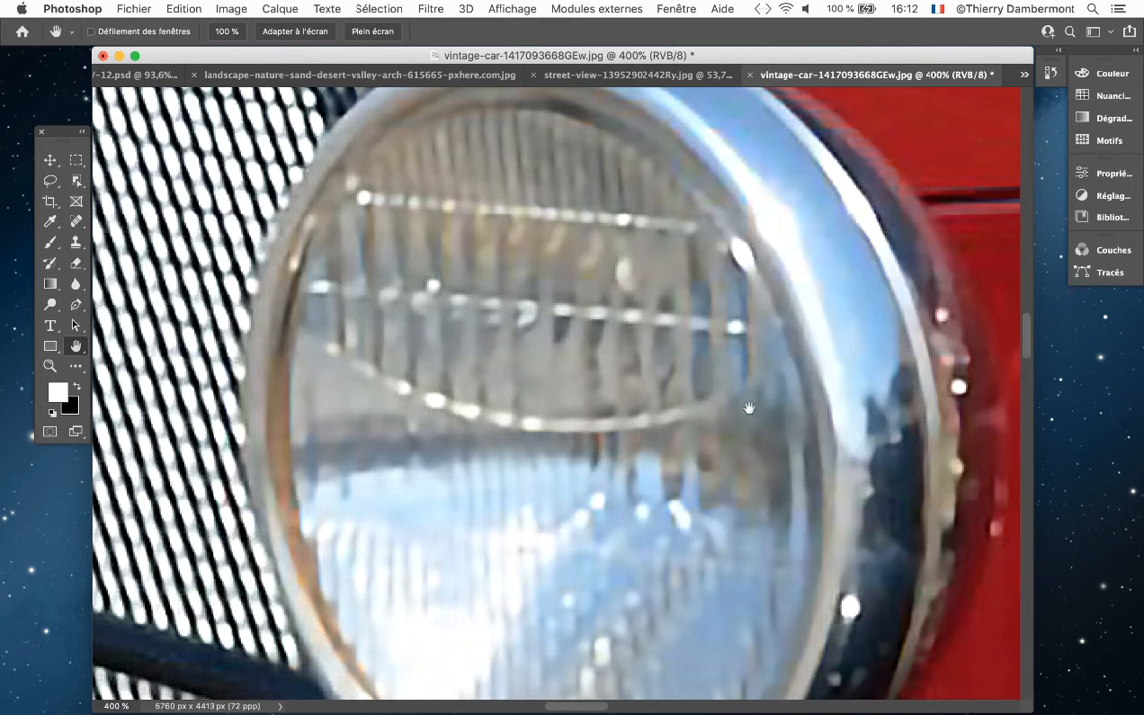
Examine the sharpened grille and Ford badge at up to 500% magnification, ending with a wider view of both cars
{"action": "left_click", "coordinate": [658, 457], "text": "alt"}
{"action": "left_click", "coordinate": [658, 457], "text": "alt"}
{"action": "left_click_drag", "start_coordinate": [309, 260], "coordinate": [478, 459]}
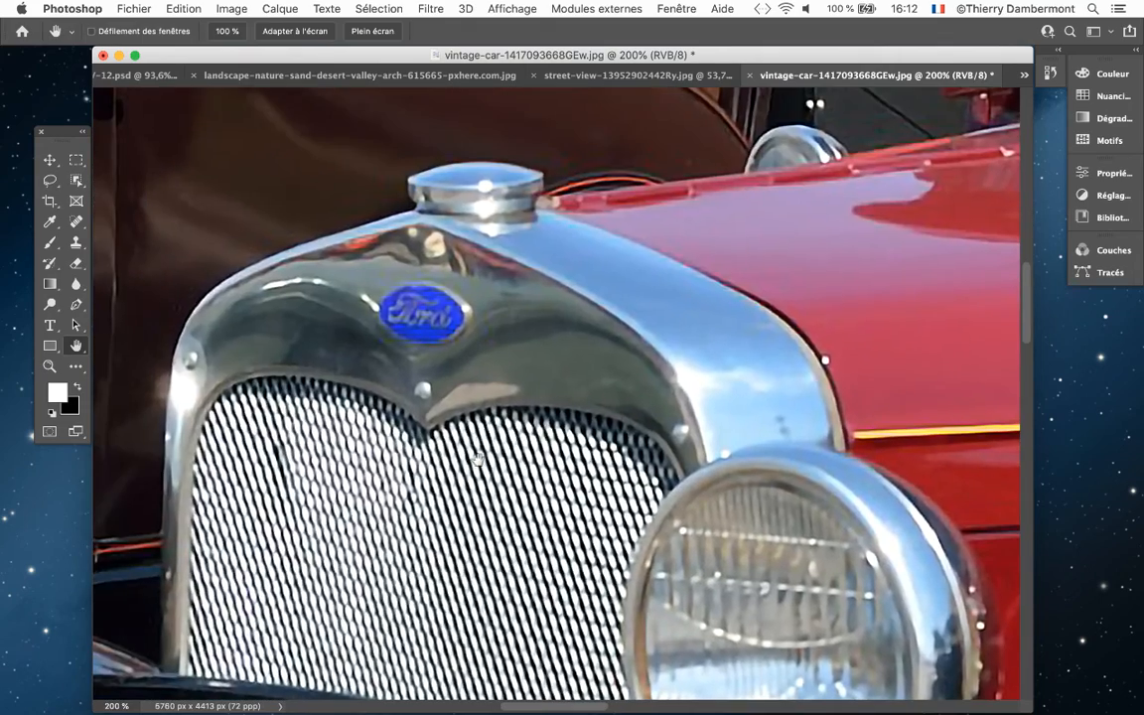
{"action": "left_click", "coordinate": [431, 325], "text": "super"}
{"action": "left_click", "coordinate": [429, 323], "text": "super"}
{"action": "left_click", "coordinate": [429, 323], "text": "super"}
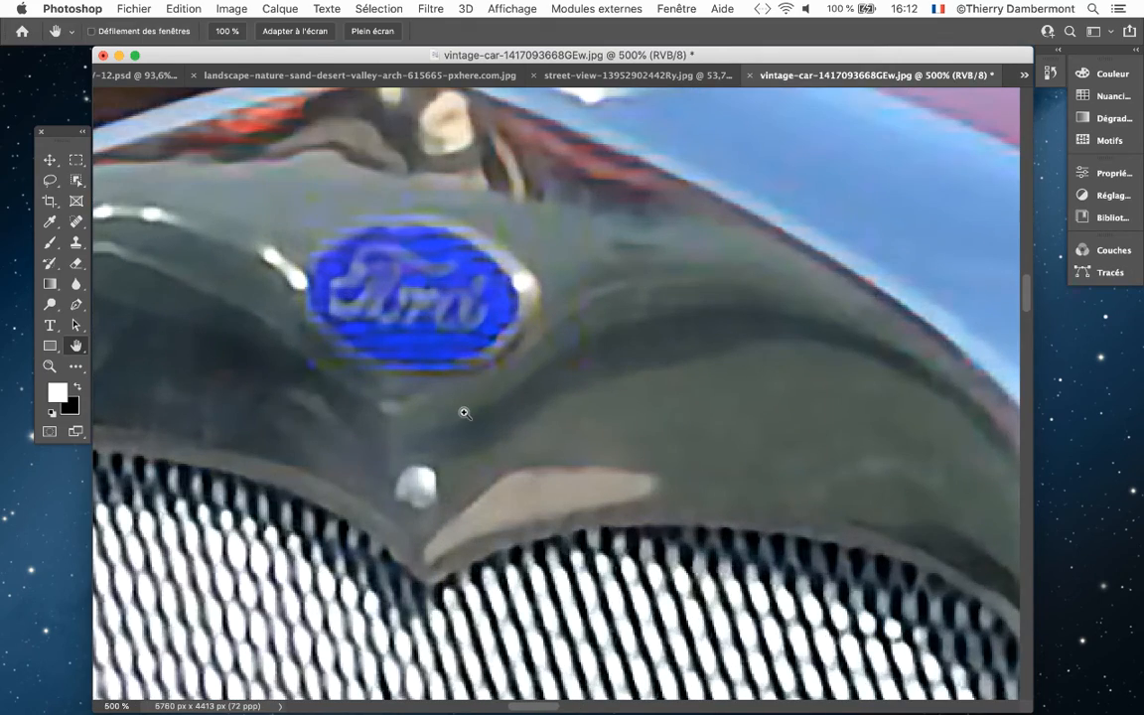
{"action": "left_click", "coordinate": [464, 412], "text": "alt"}
{"action": "left_click", "coordinate": [463, 412], "text": "alt"}
{"action": "left_click", "coordinate": [464, 412], "text": "alt"}
{"action": "left_click", "coordinate": [463, 412], "text": "alt"}
{"action": "left_click", "coordinate": [464, 412], "text": "alt"}
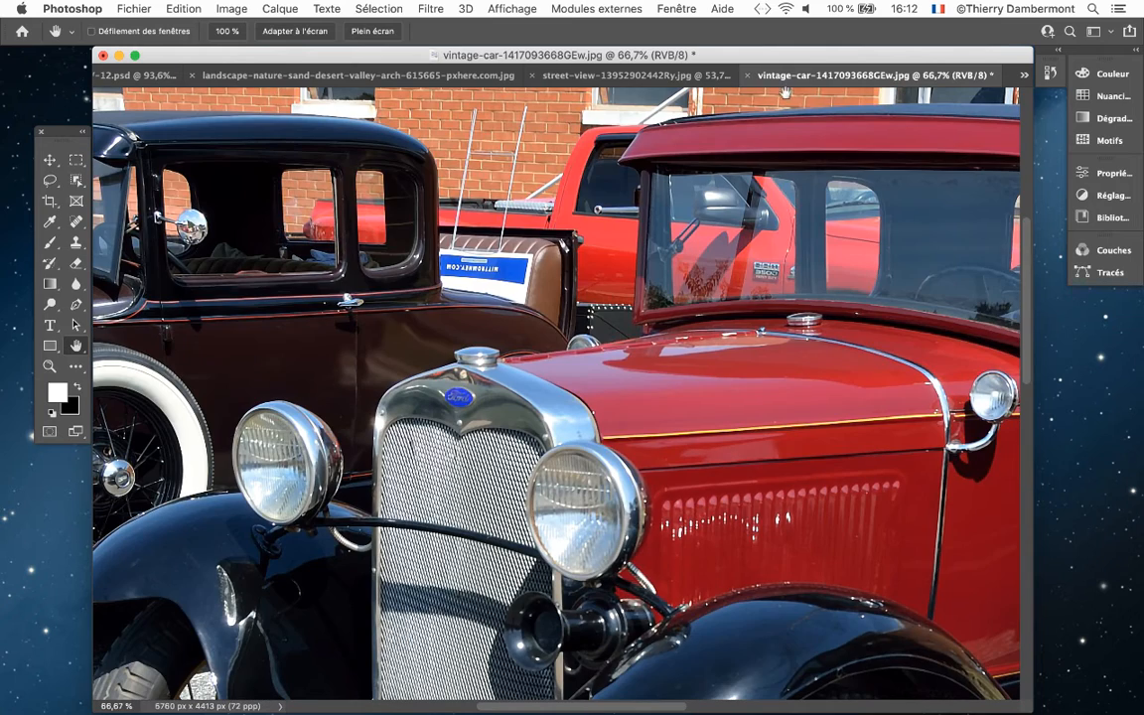
{"action": "key", "text": "super+q"}
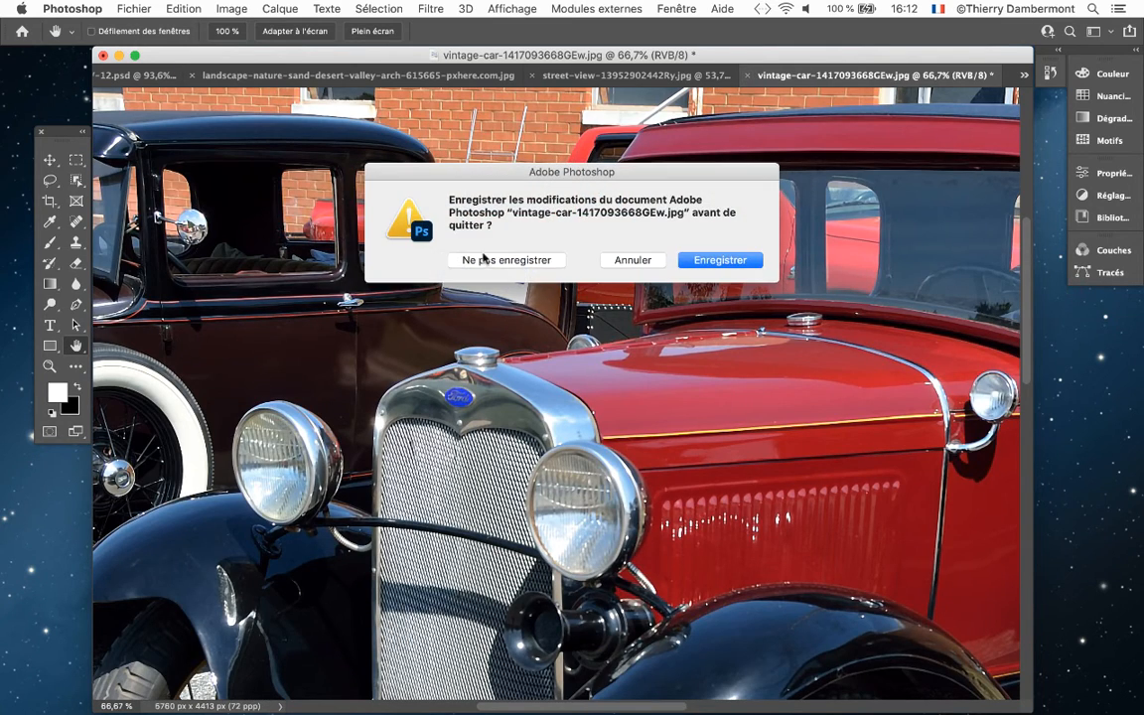
{"action": "left_click", "coordinate": [484, 258]}
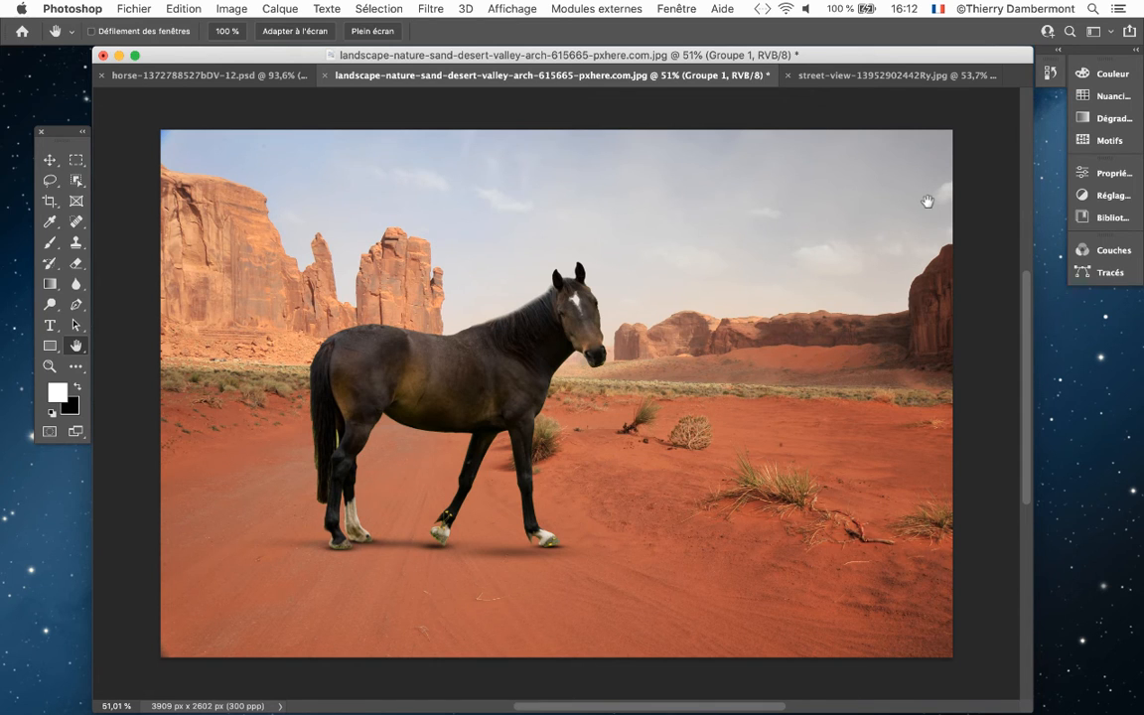
{"action": "left_click", "coordinate": [675, 7]}
{"action": "left_click", "coordinate": [695, 303]}
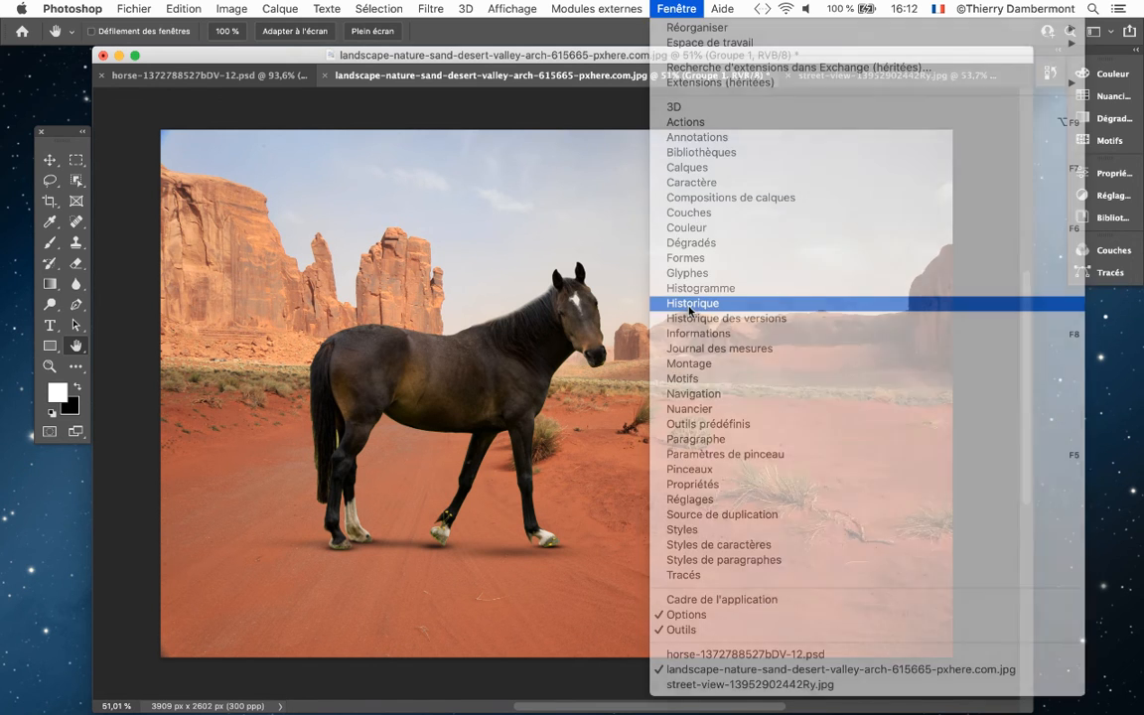
{"action": "left_click_drag", "start_coordinate": [1027, 169], "coordinate": [1048, 616]}
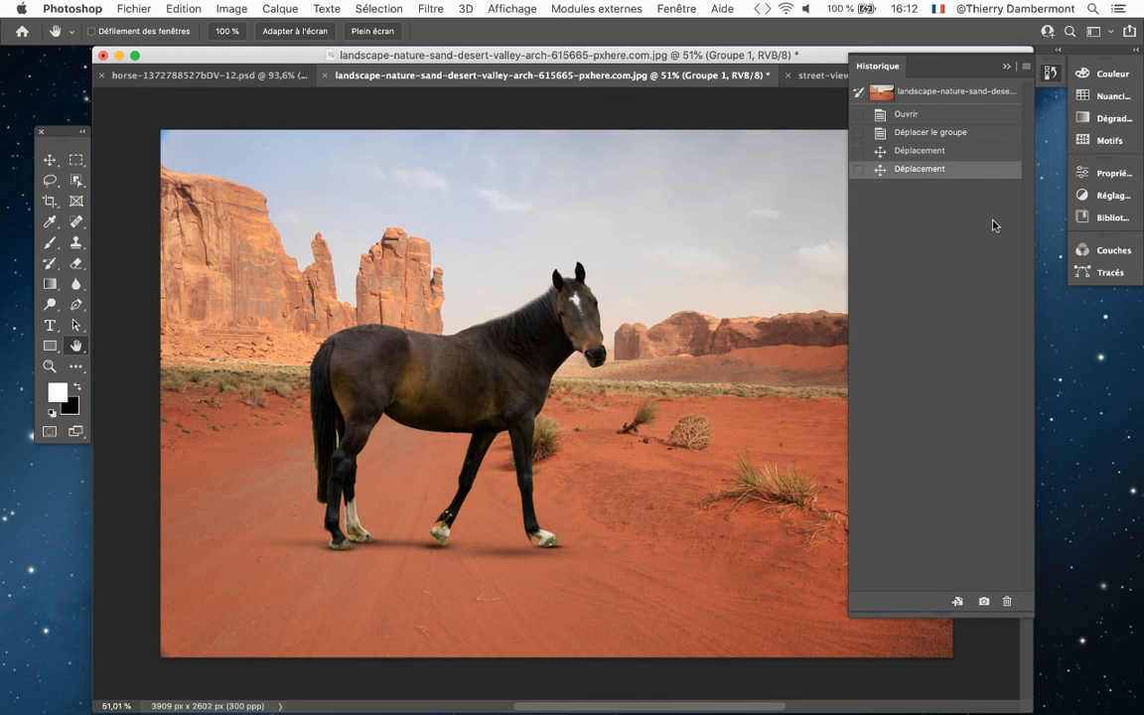
{"action": "left_click", "coordinate": [189, 76]}
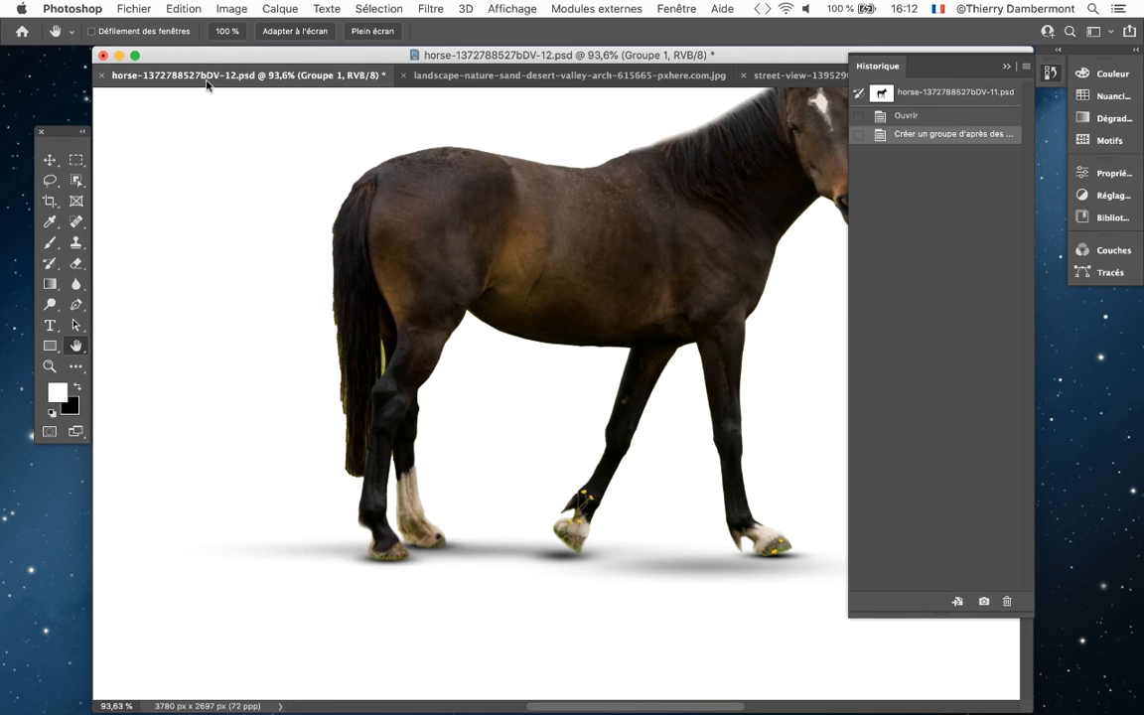
{"action": "left_click", "coordinate": [774, 77]}
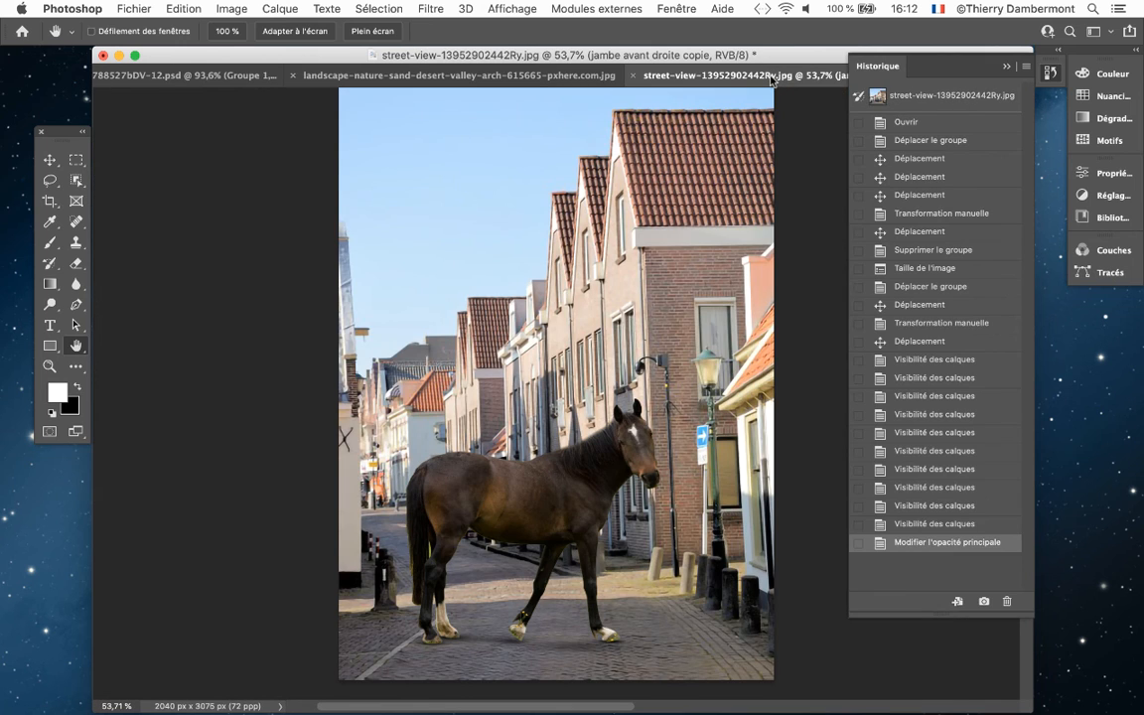